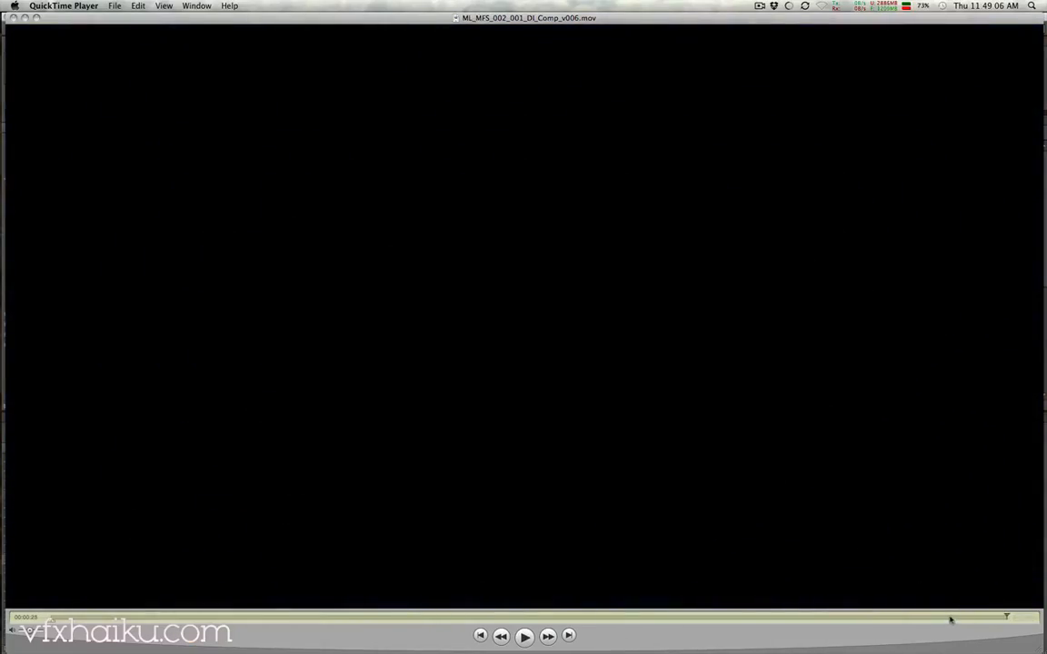
Scrub through the rendered comp movie to review the hand-written text animation, and return to the After Effects project.
left_click_drag(950, 620, 421, 578)
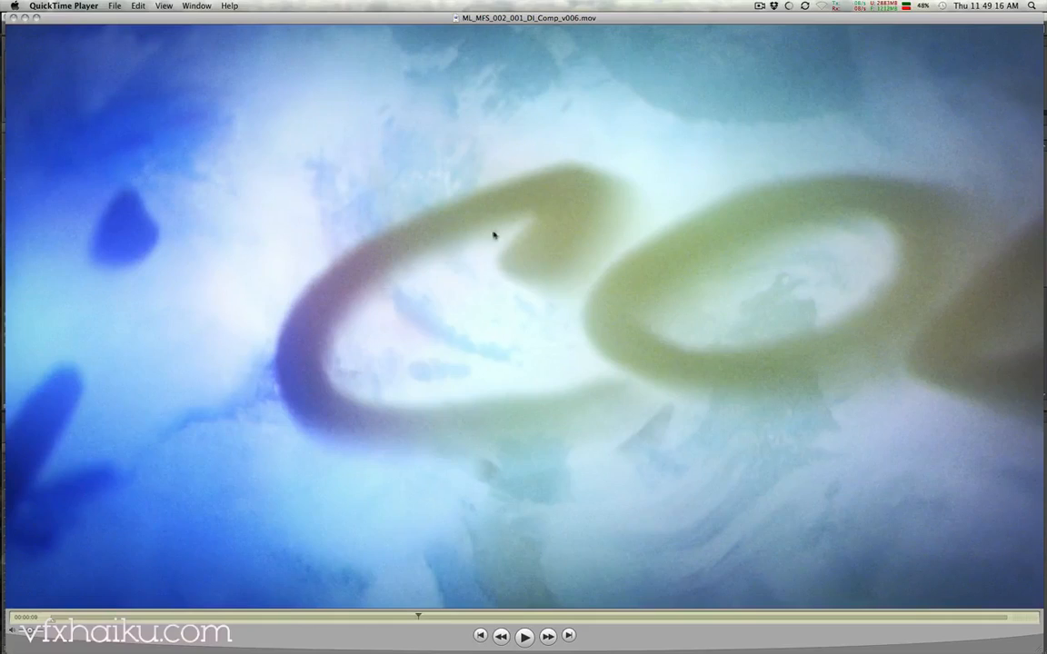
left_click_drag(420, 577, 726, 487)
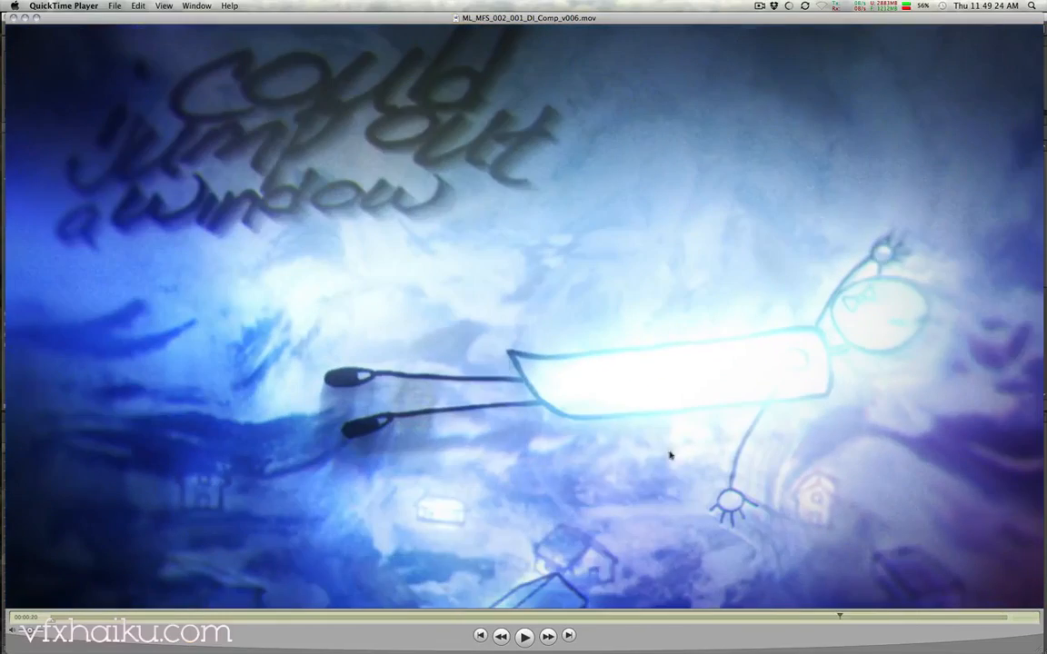
left_click_drag(840, 618, 526, 600)
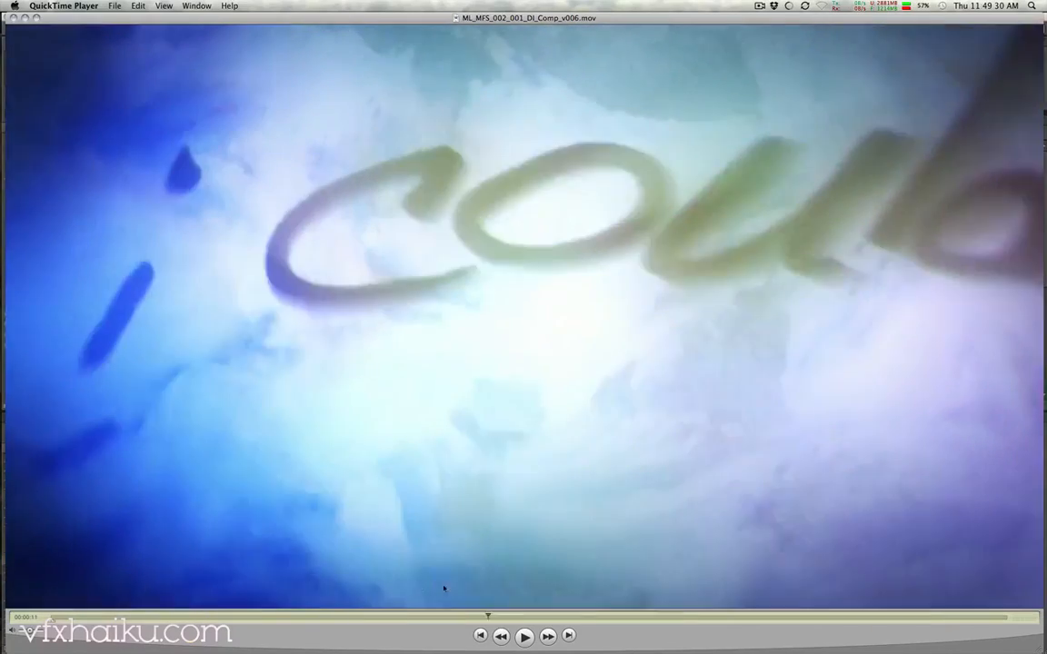
left_click_drag(461, 589, 386, 516)
left_click(25, 18)
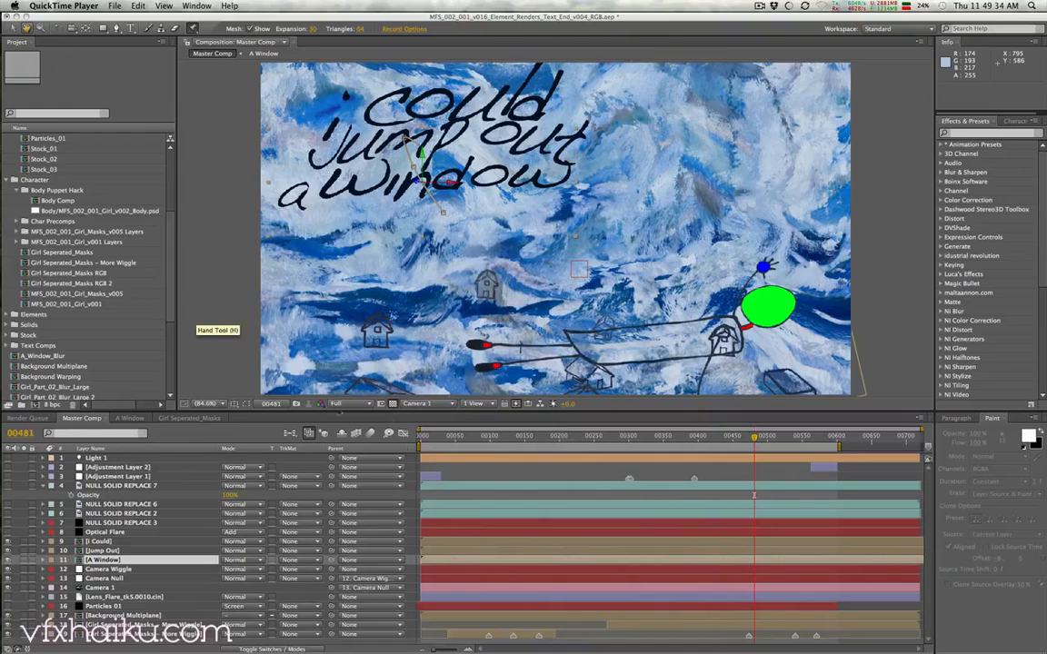
Set the Master Comp preview resolution to Quarter and move the time to frame 386.
left_click(357, 411)
left_click(341, 403)
left_click(351, 461)
left_click_drag(754, 439, 688, 447)
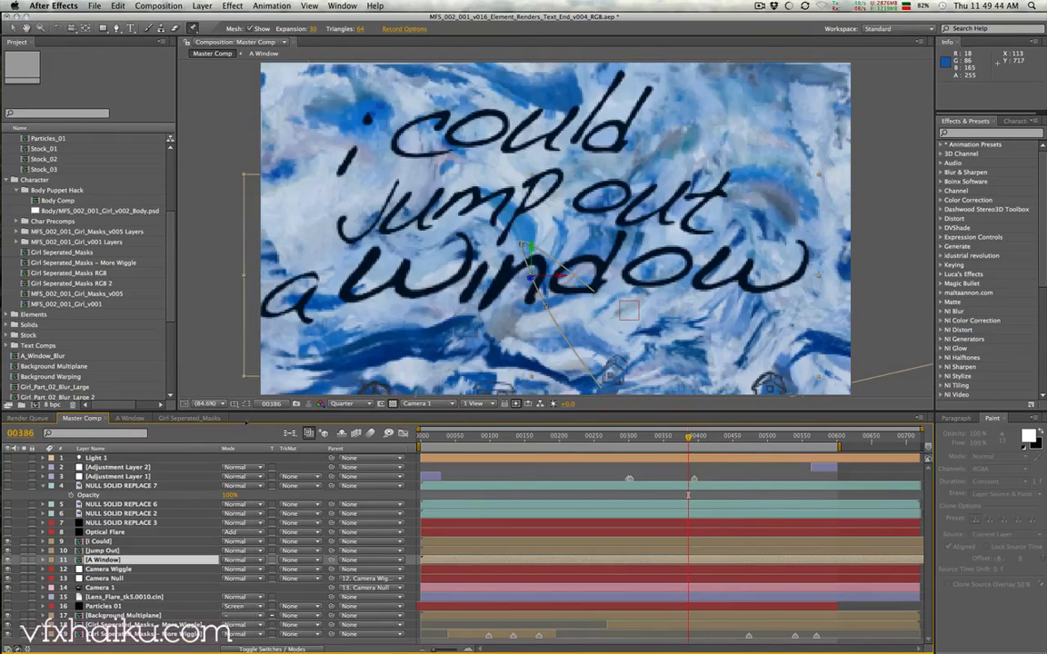
Open the A Window precomp at its first frame and reveal the animated properties of all its layers.
double_click(105, 560)
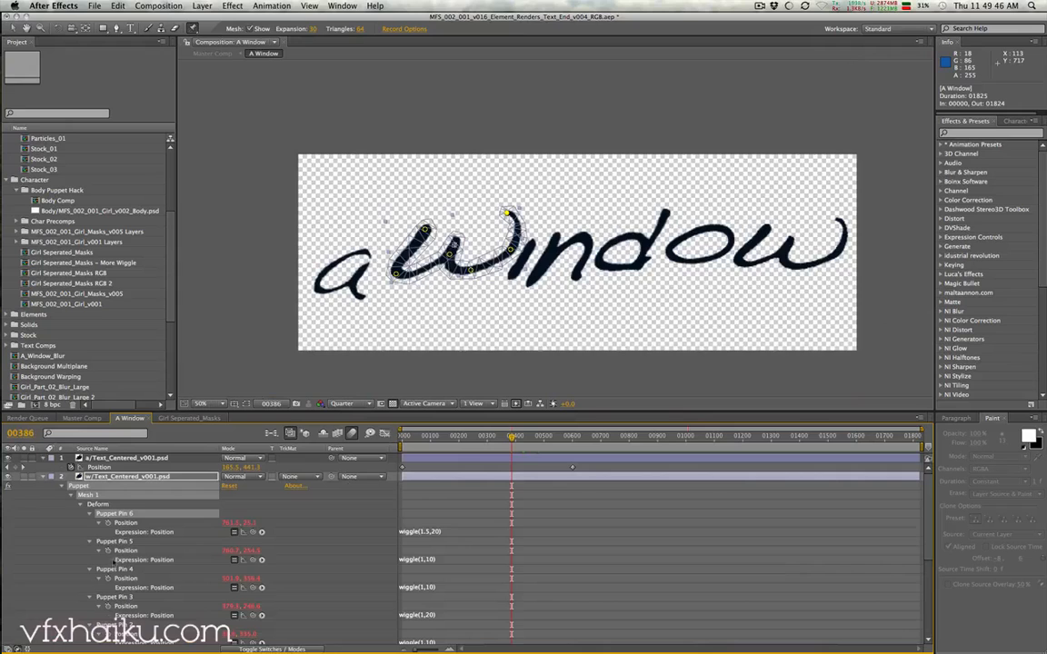
left_click_drag(512, 437, 400, 440)
key("super+a")
key("u")
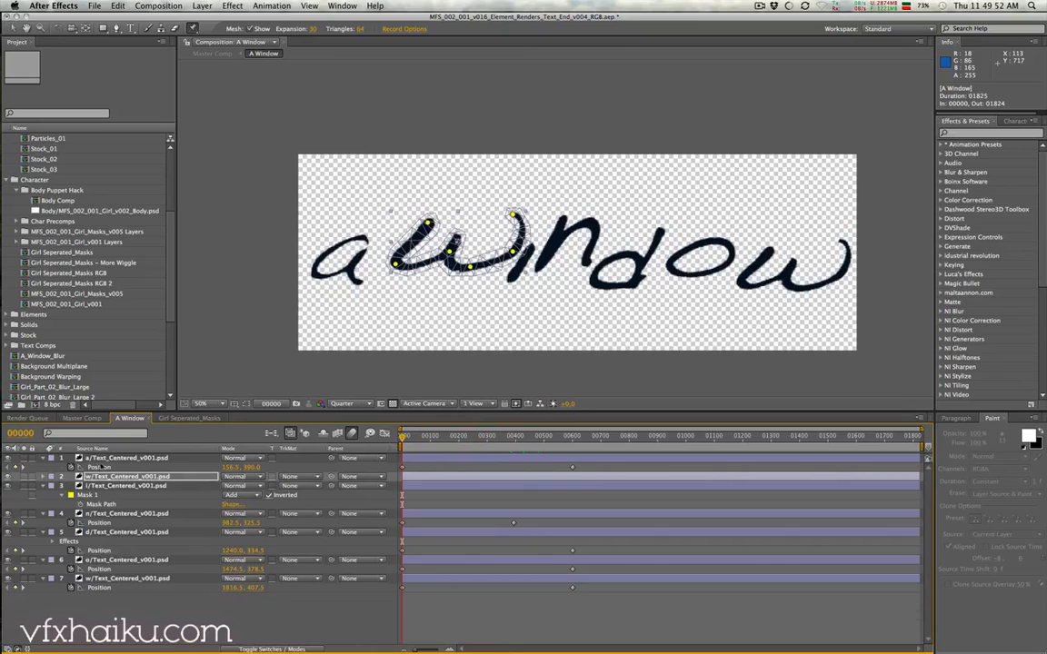
Preview the lettering's movement up to frame 161 and examine the first w up close at 100% magnification.
left_click_drag(403, 437, 448, 439)
key("period")
left_click_drag(376, 258, 483, 235)
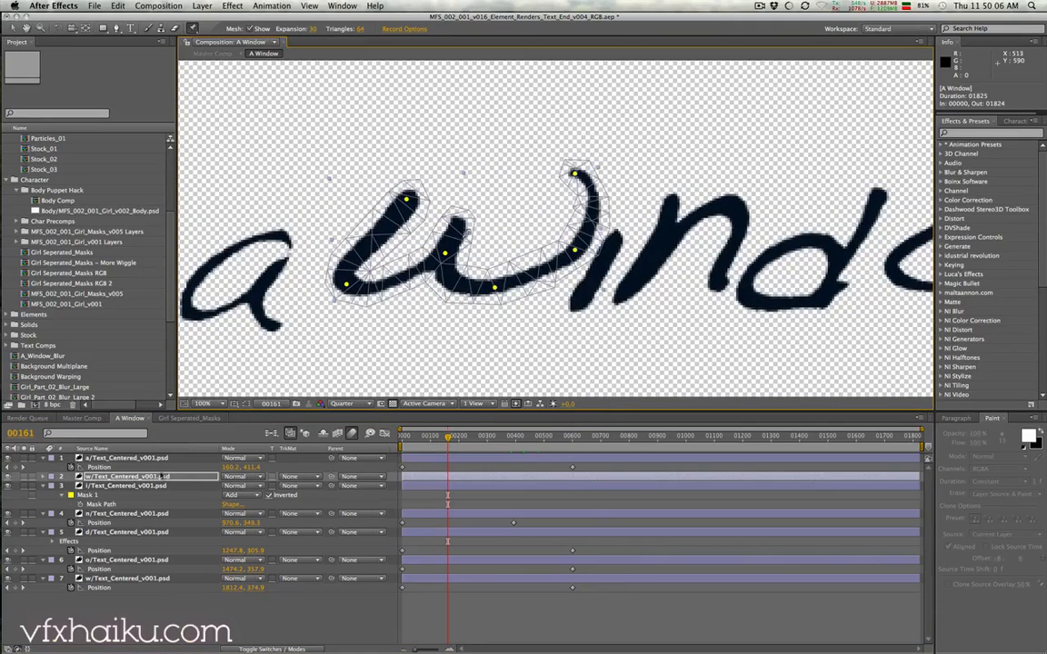
Reveal the expressions on the first w layer's puppet pins and inspect Puppet Pin 5 and Puppet Pin 6's Position.
left_click(115, 477)
key("e")
key("e")
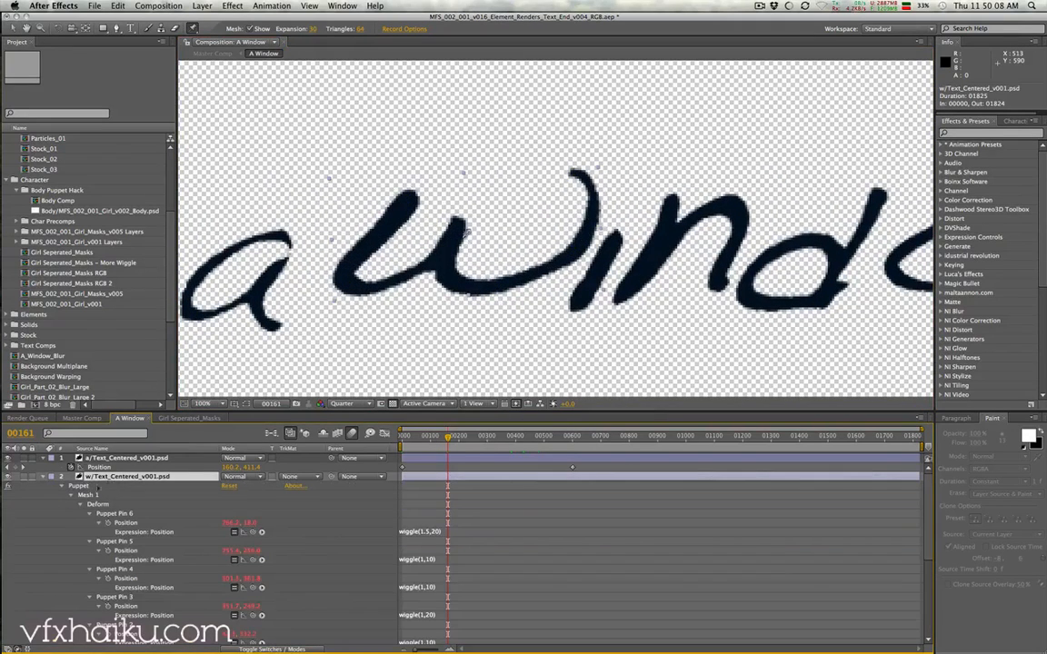
left_click(78, 488)
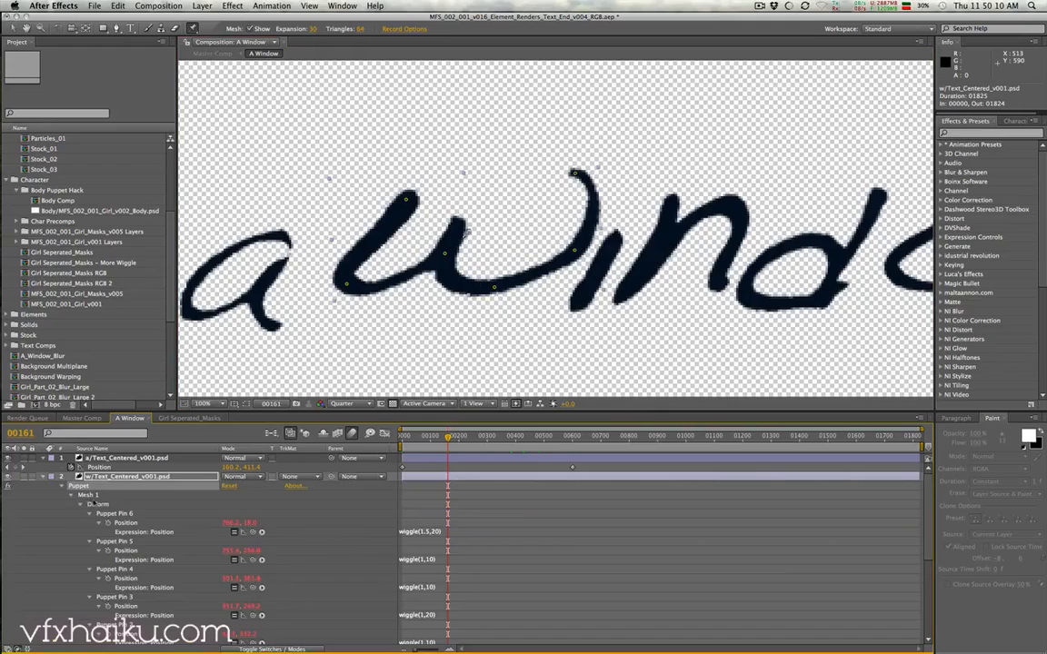
left_click(94, 495)
left_click(119, 515)
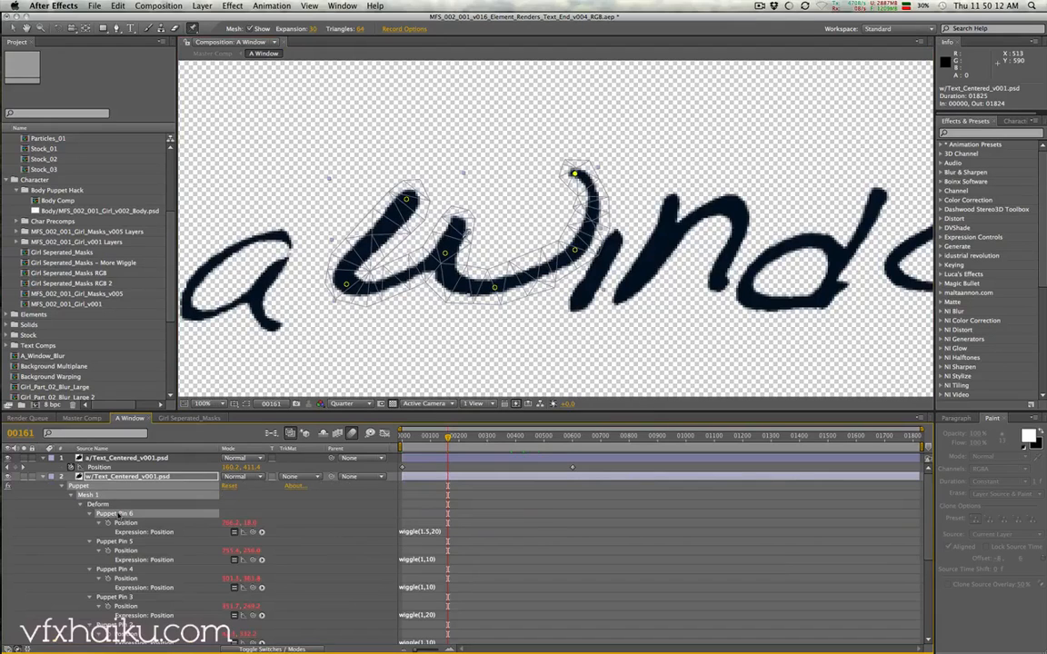
left_click(124, 542)
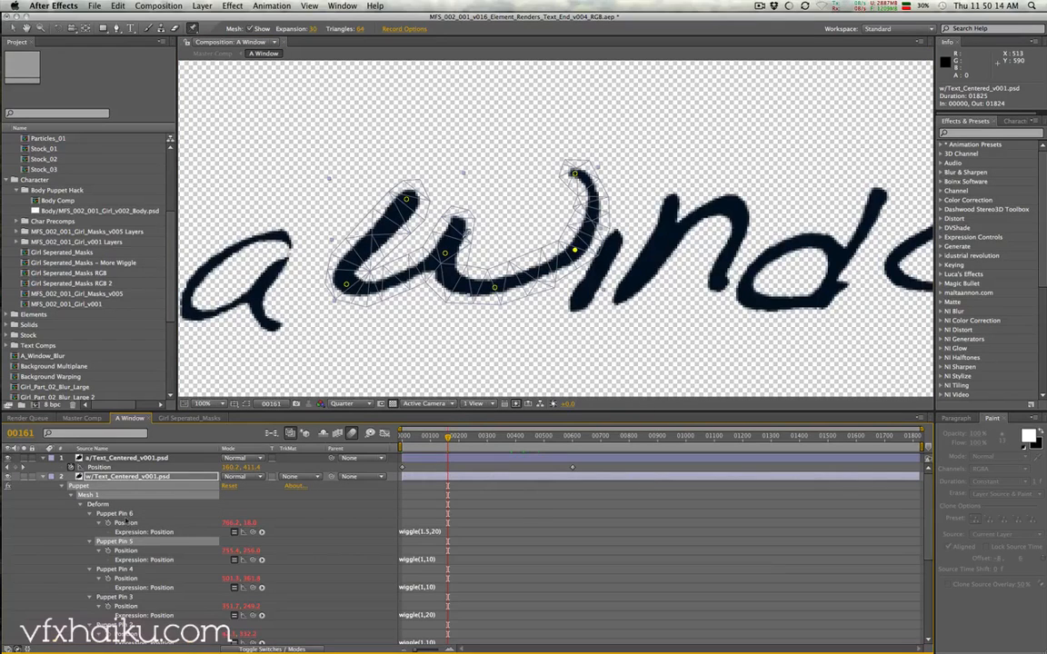
left_click(125, 516)
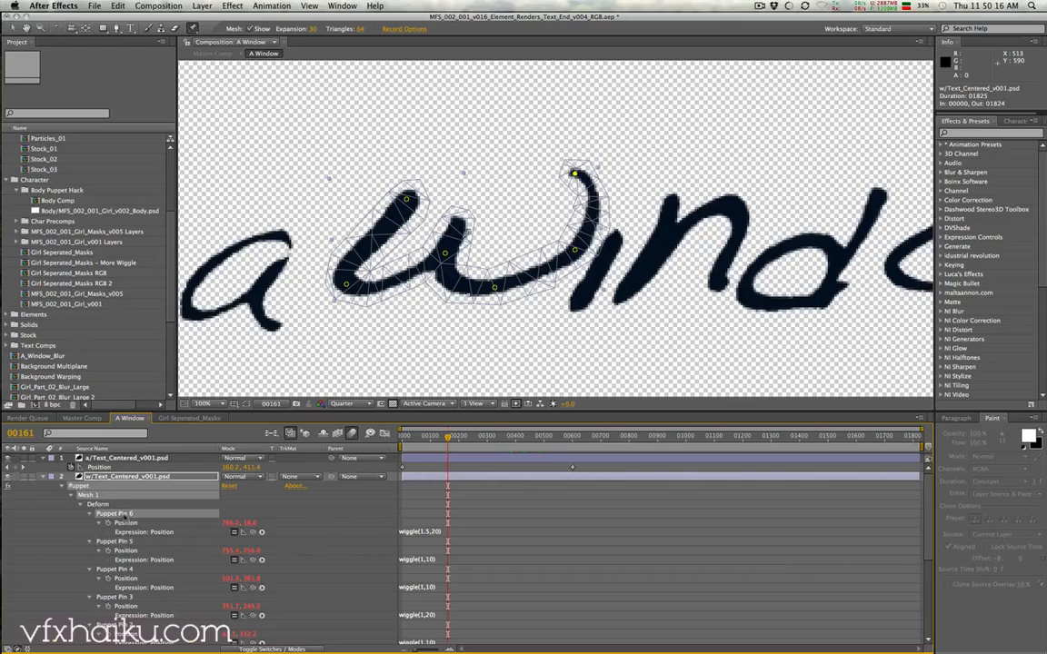
left_click(125, 524)
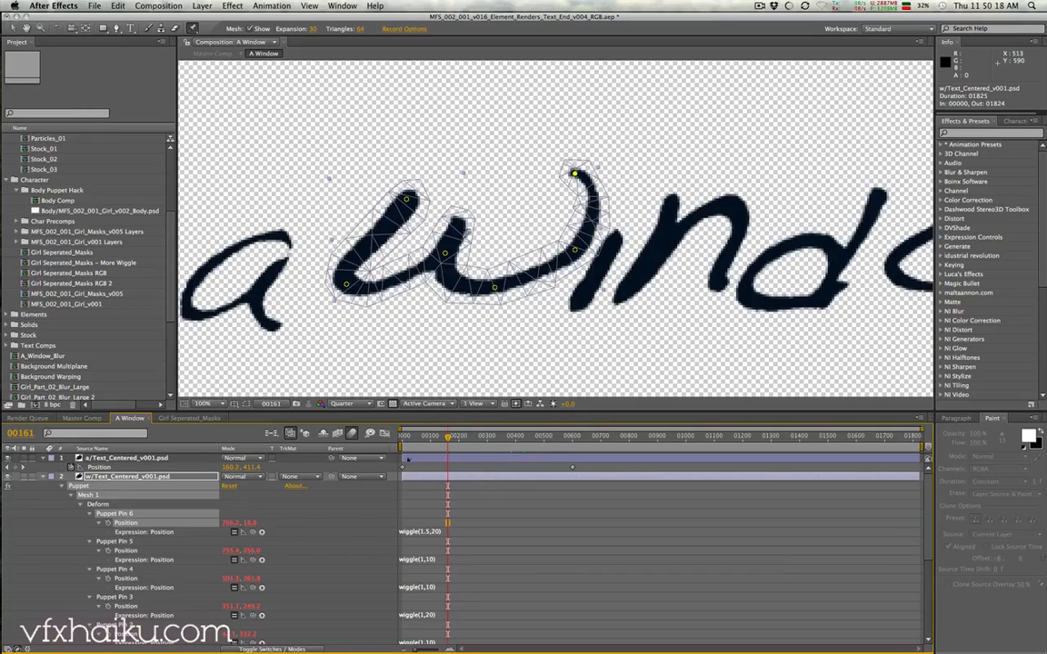
Set Puppet Pin 6's position expression to wiggle(1.5,80) and preview the motion up to frame 311.
left_click_drag(440, 439, 450, 445)
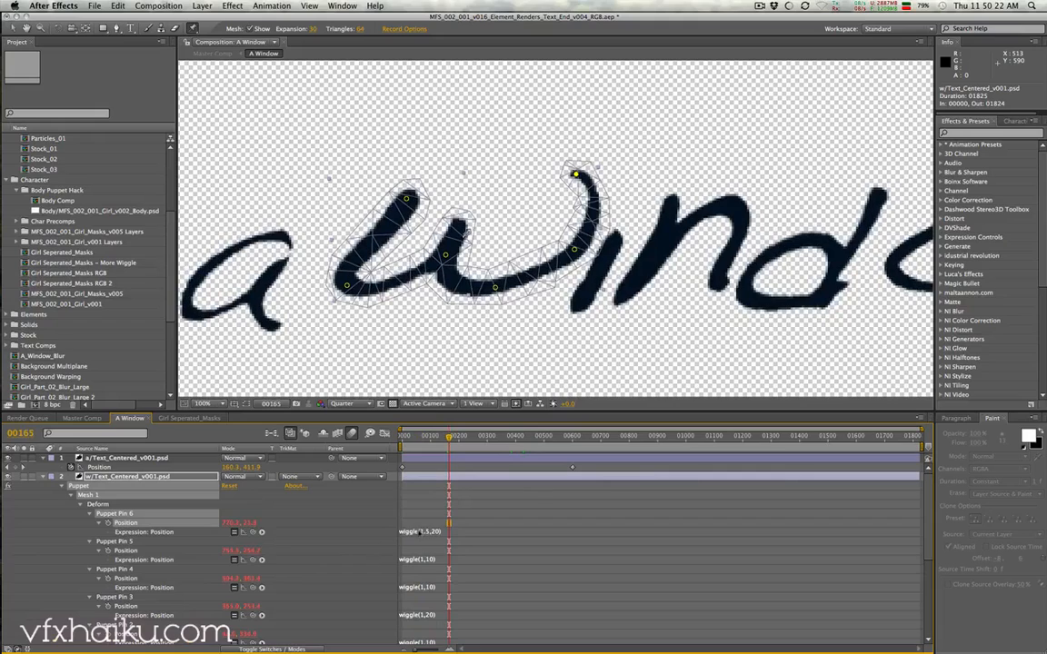
left_click(417, 532)
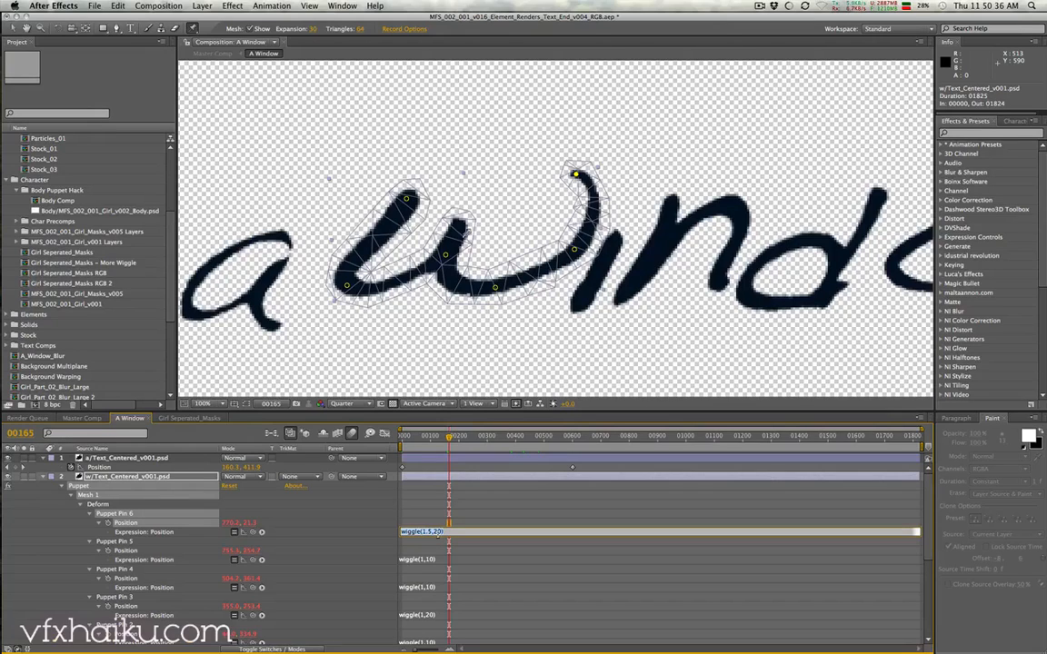
left_click(115, 522)
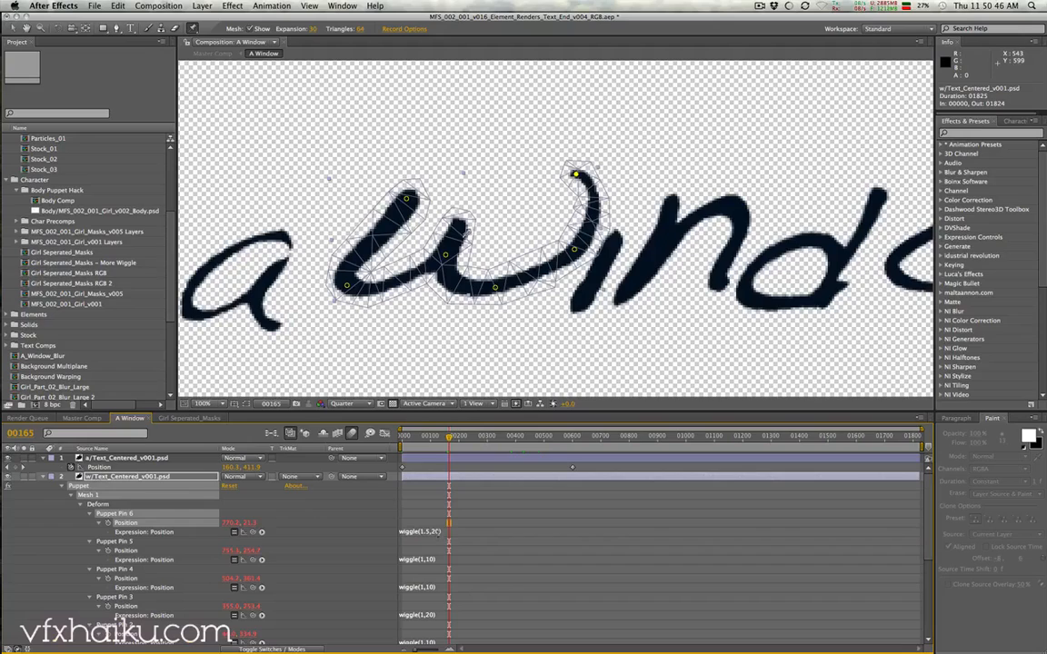
left_click(440, 533)
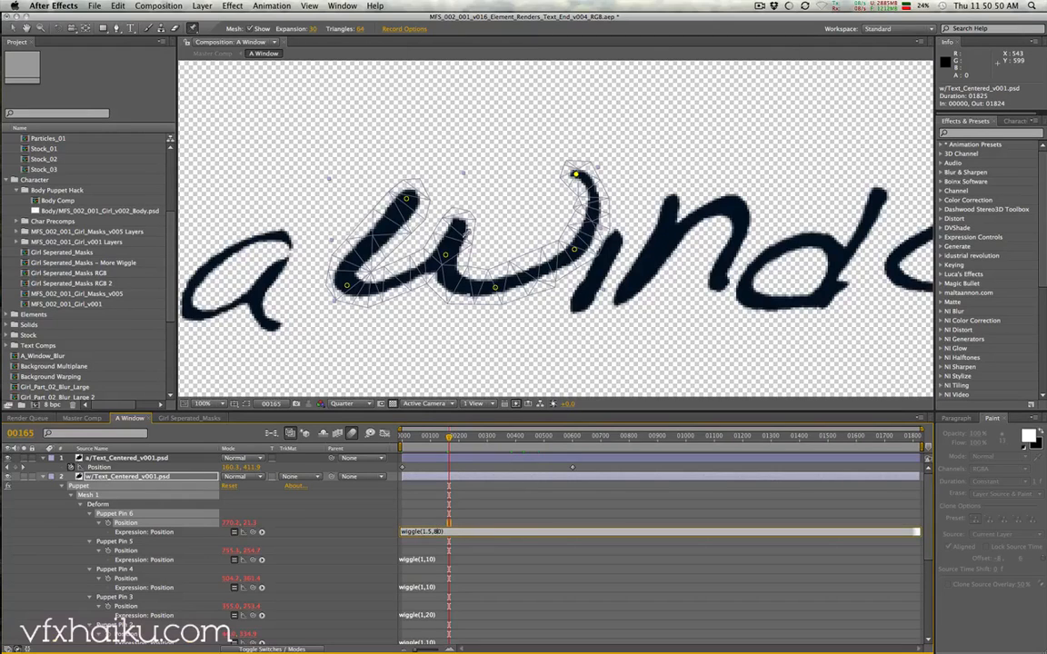
key("KP_Enter")
left_click_drag(405, 440, 491, 448)
Change Puppet Pin 6's position expression to wiggle(10,80) and preview the faster motion from the start.
left_click(428, 532)
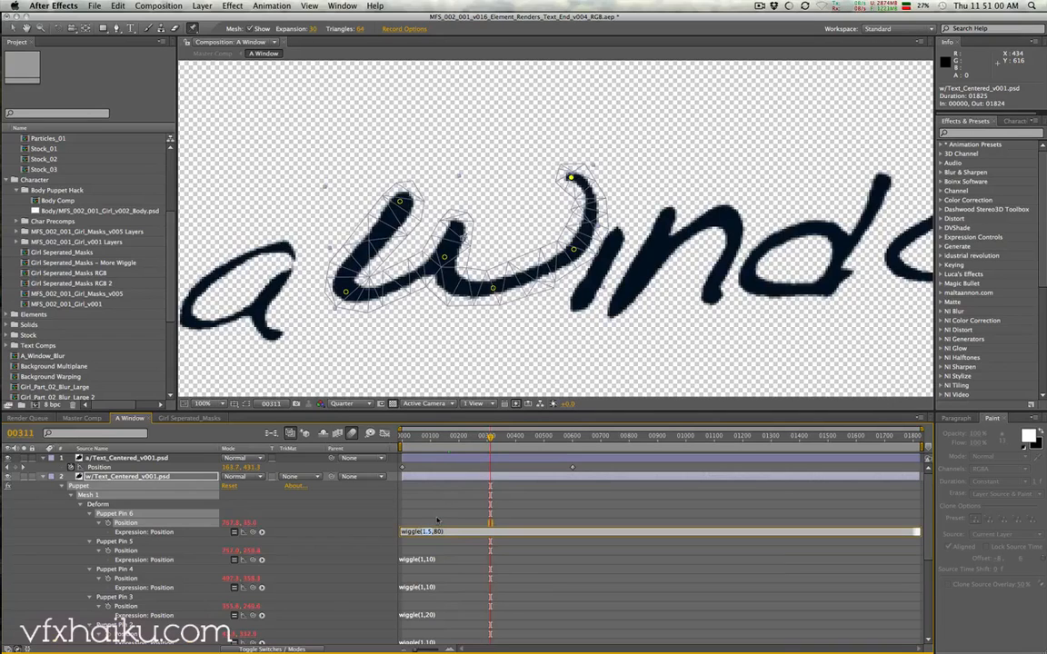
key("KP_Enter")
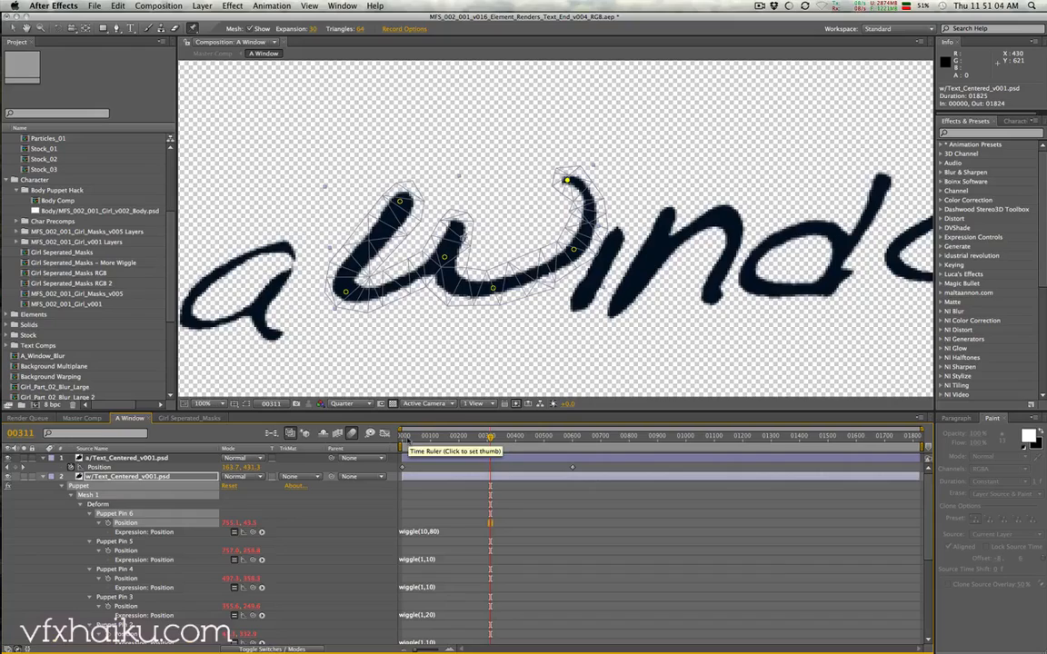
left_click_drag(401, 438, 431, 461)
Change Puppet Pin 6's position expression to wiggle(.25,80) and preview the slower motion, returning to the first frame.
left_click(425, 533)
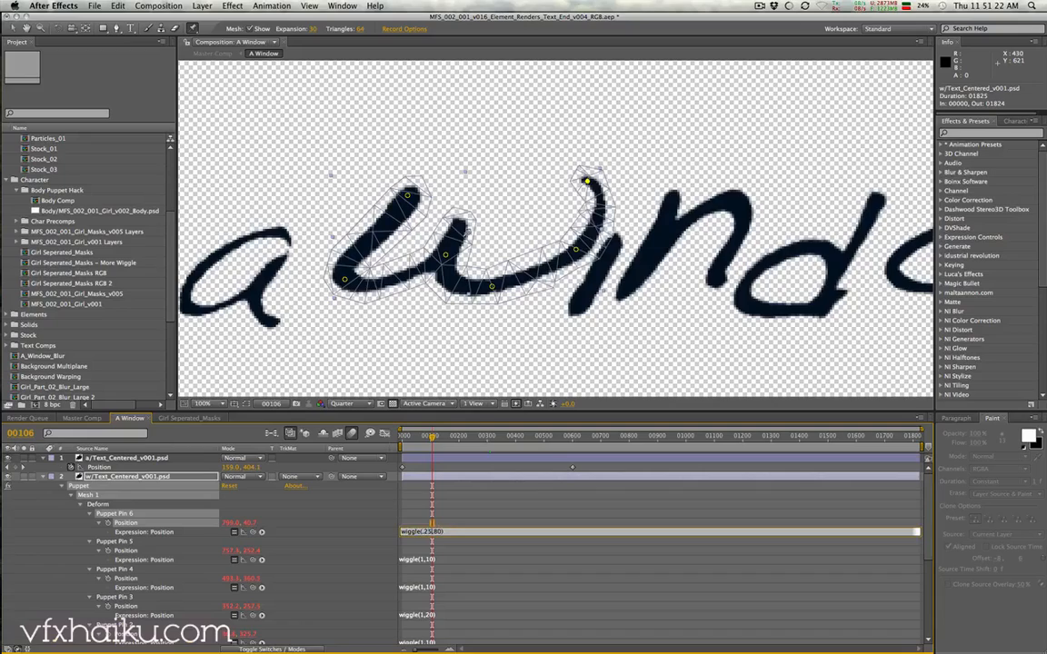
key("KP_Enter")
left_click_drag(406, 442, 189, 433)
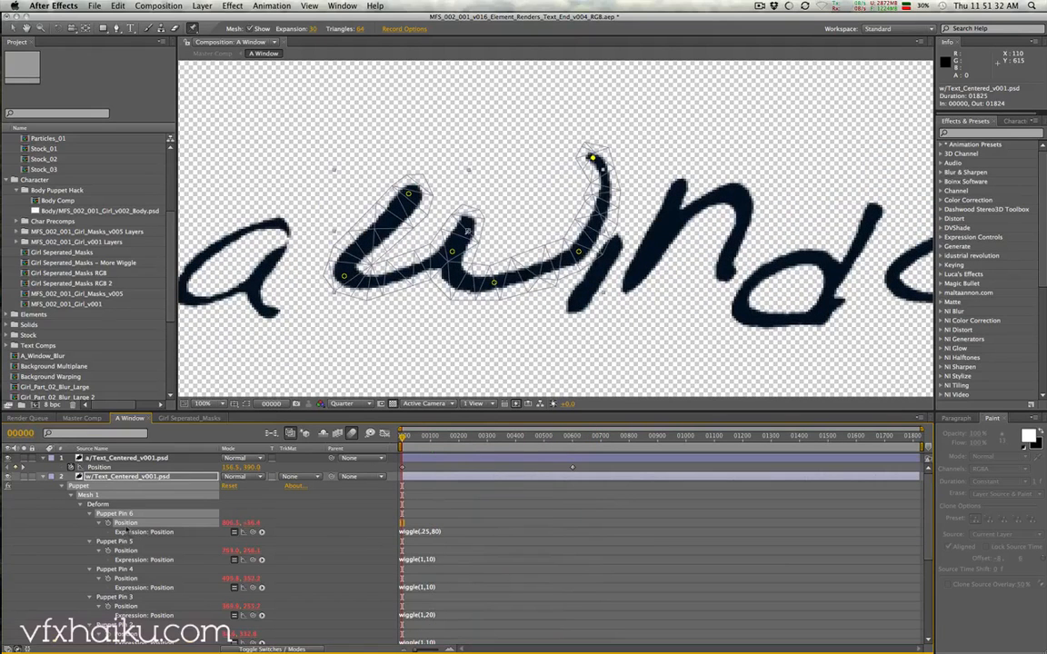
Remove the wiggle expression from Puppet Pin 6's Position.
left_click(263, 6)
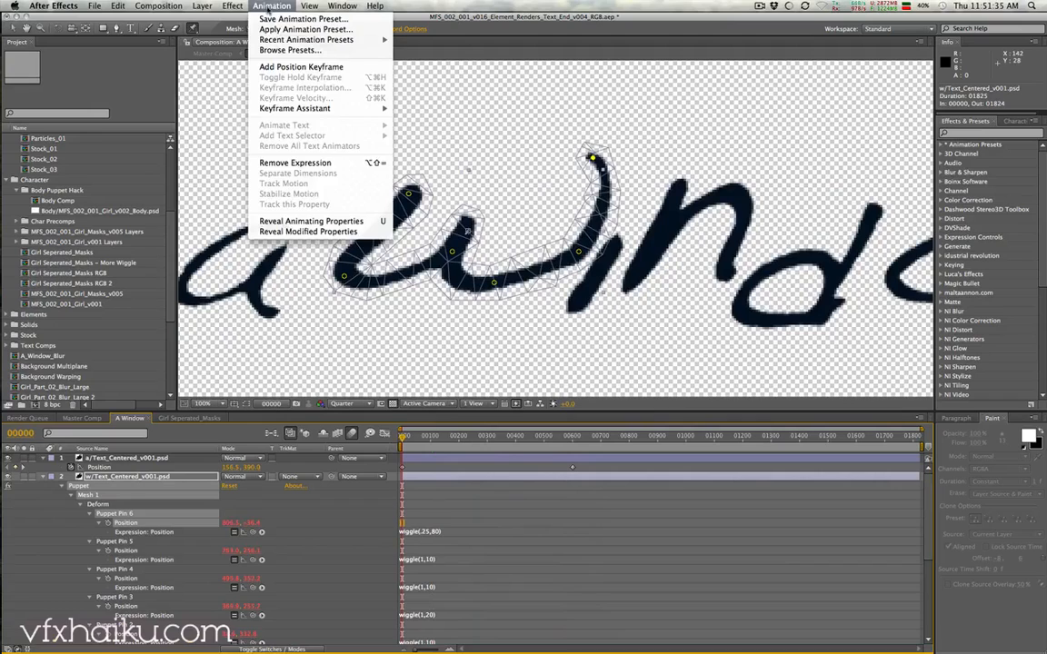
left_click(375, 164)
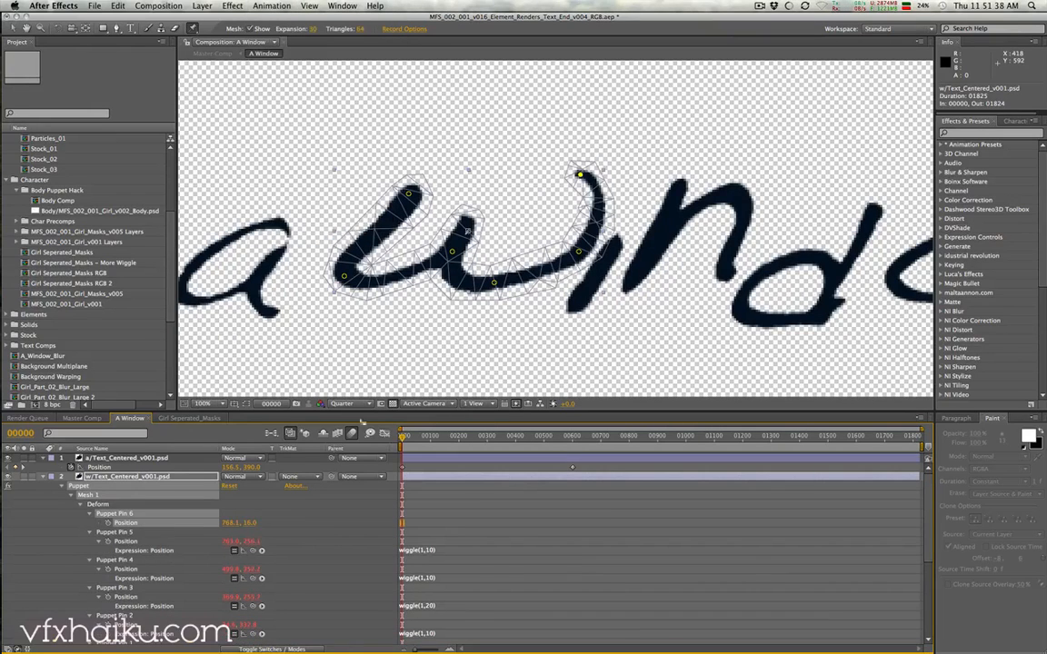
left_click(50, 539)
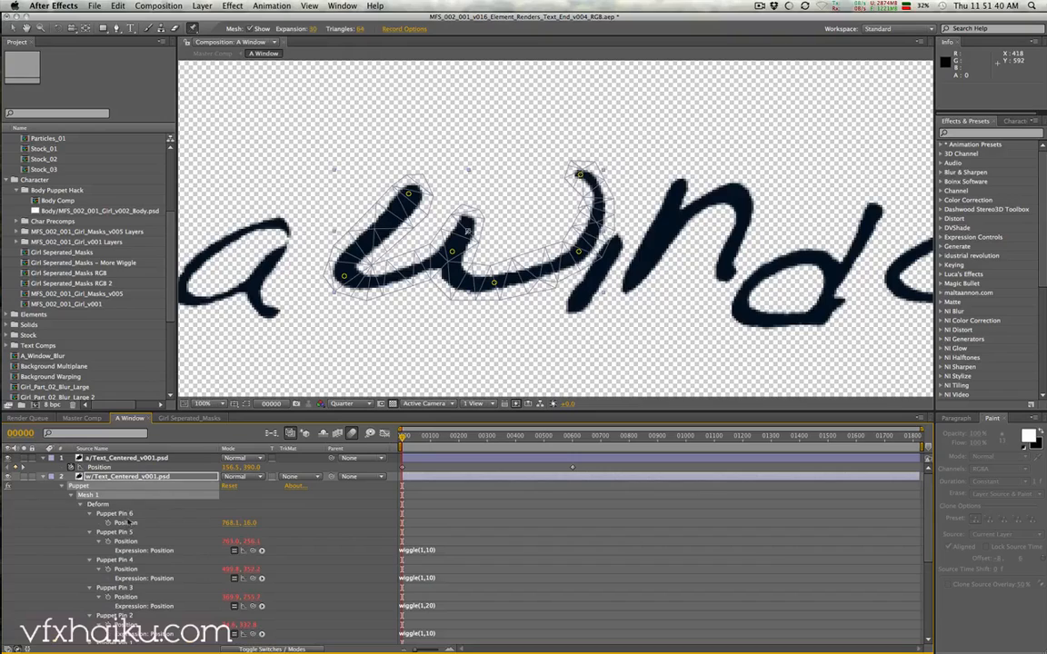
left_click(124, 523)
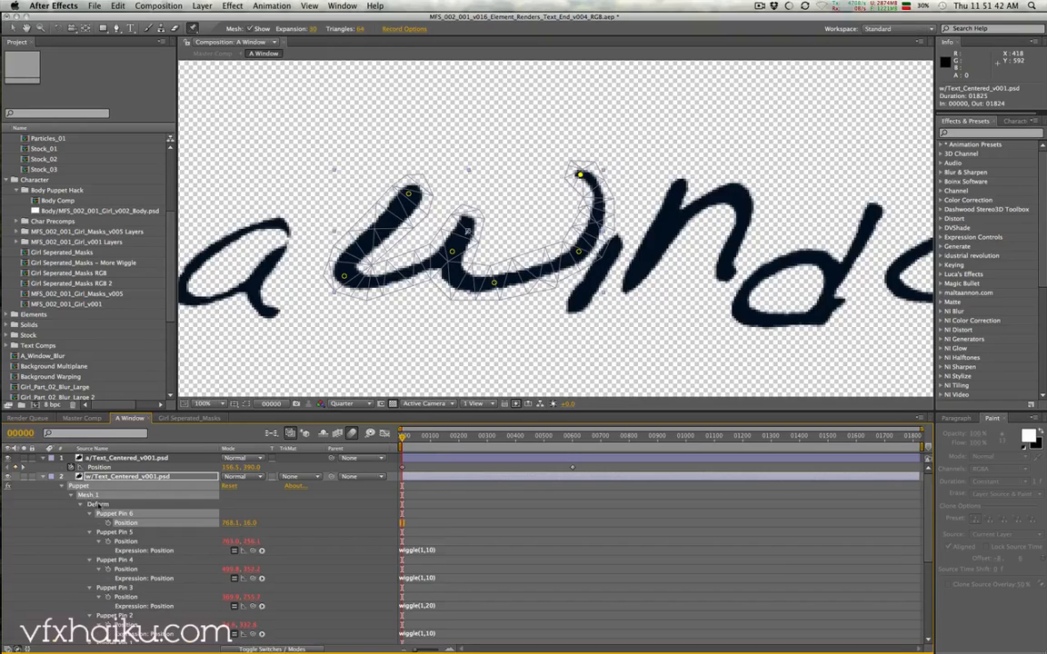
Collapse the first w layer to its animated properties and delete its Puppet effect.
left_click(89, 499)
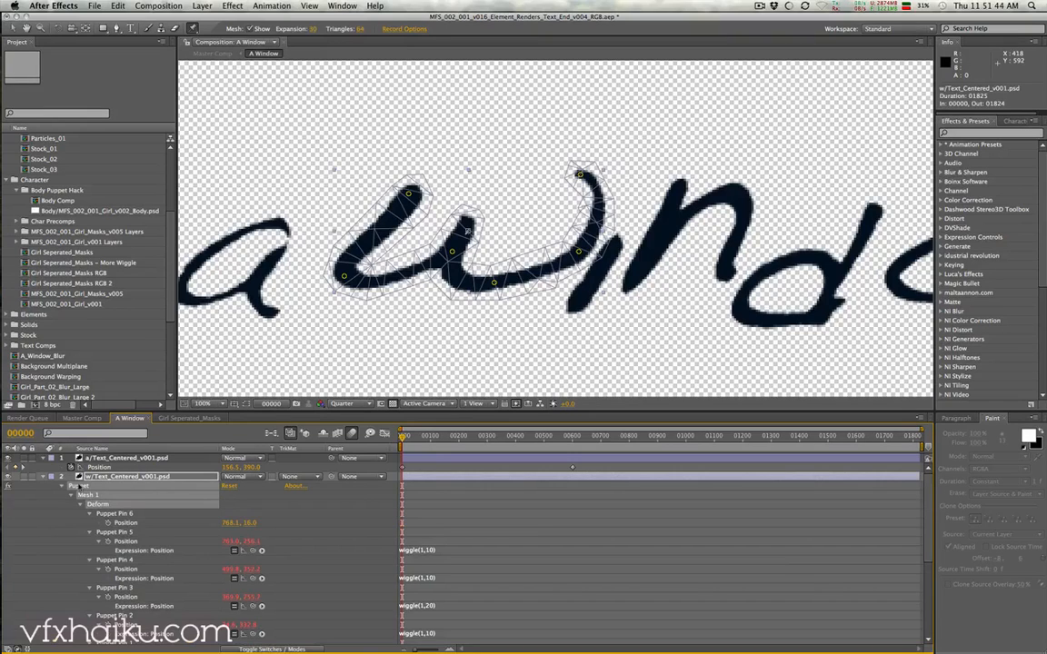
key("u")
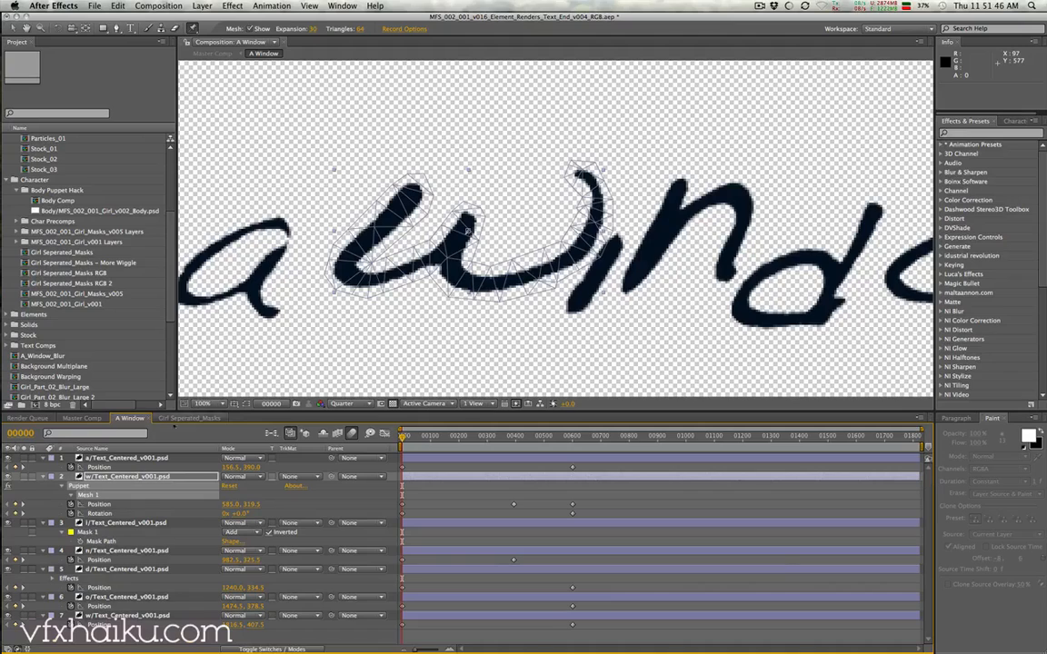
left_click(79, 487)
left_click(71, 486)
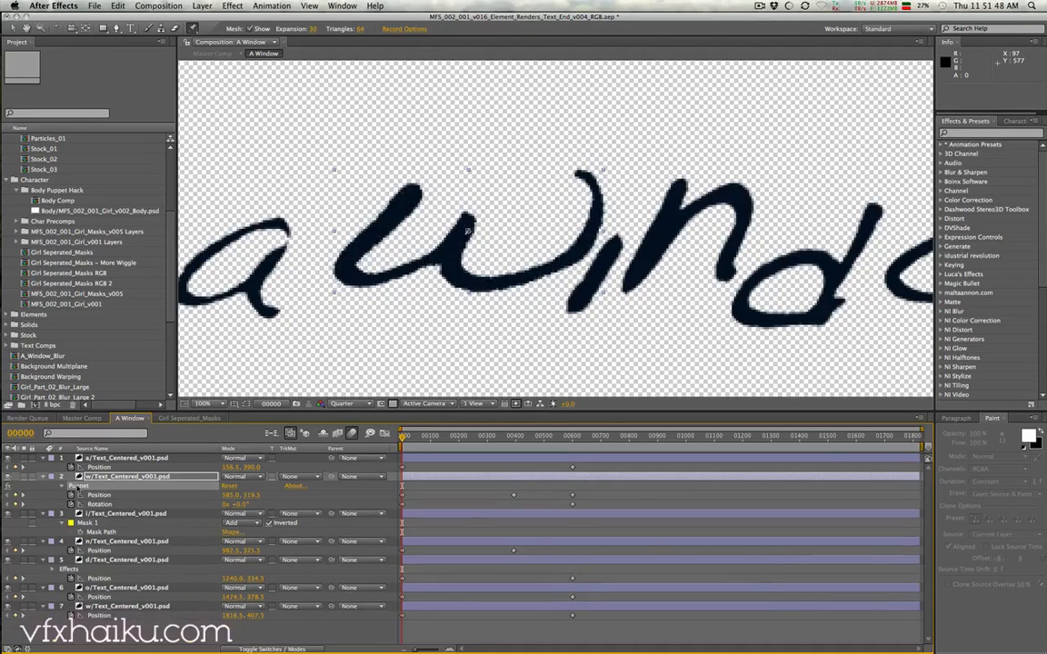
left_click(78, 487)
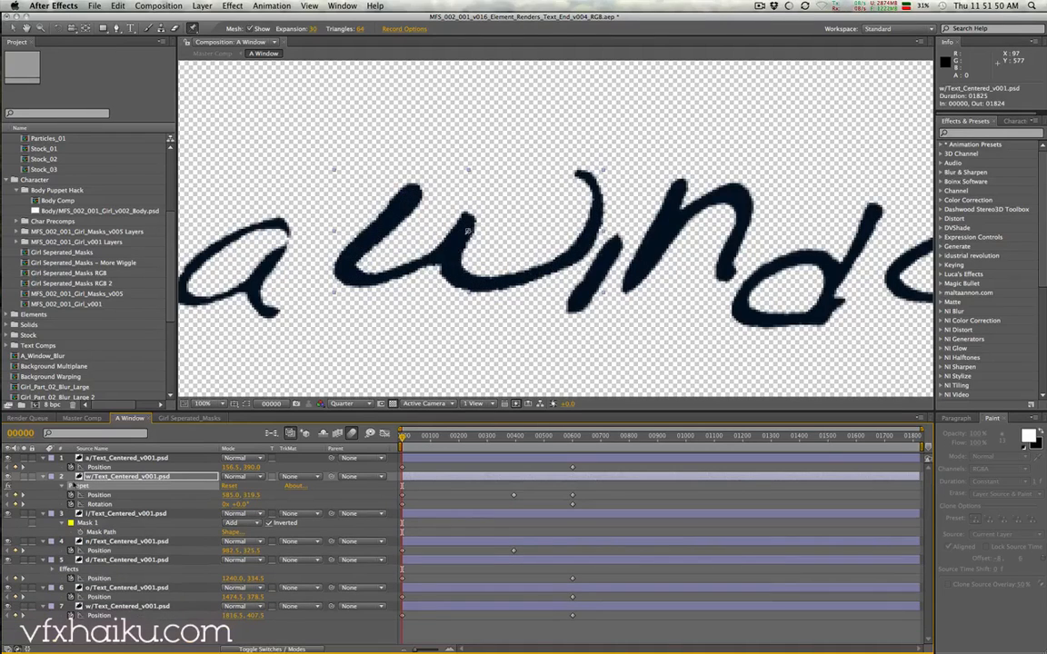
key("Delete")
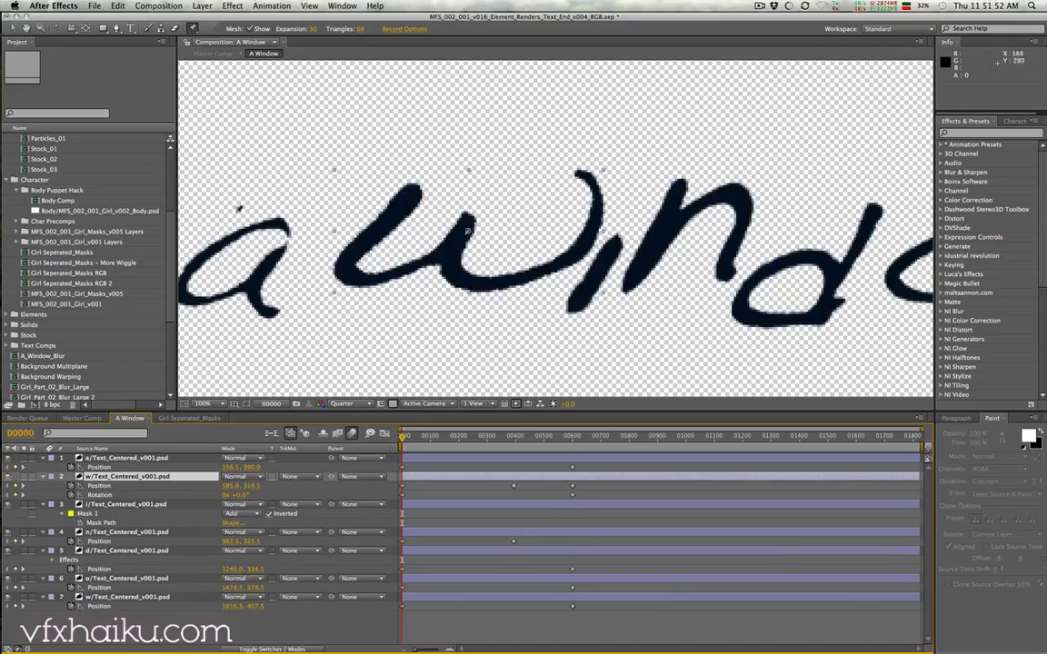
Place five puppet pins on the first w at frame 0: left stroke's top, lower-left bend, middle, lower-right curve and right tip.
left_click_drag(455, 437, 401, 445)
left_click(111, 477)
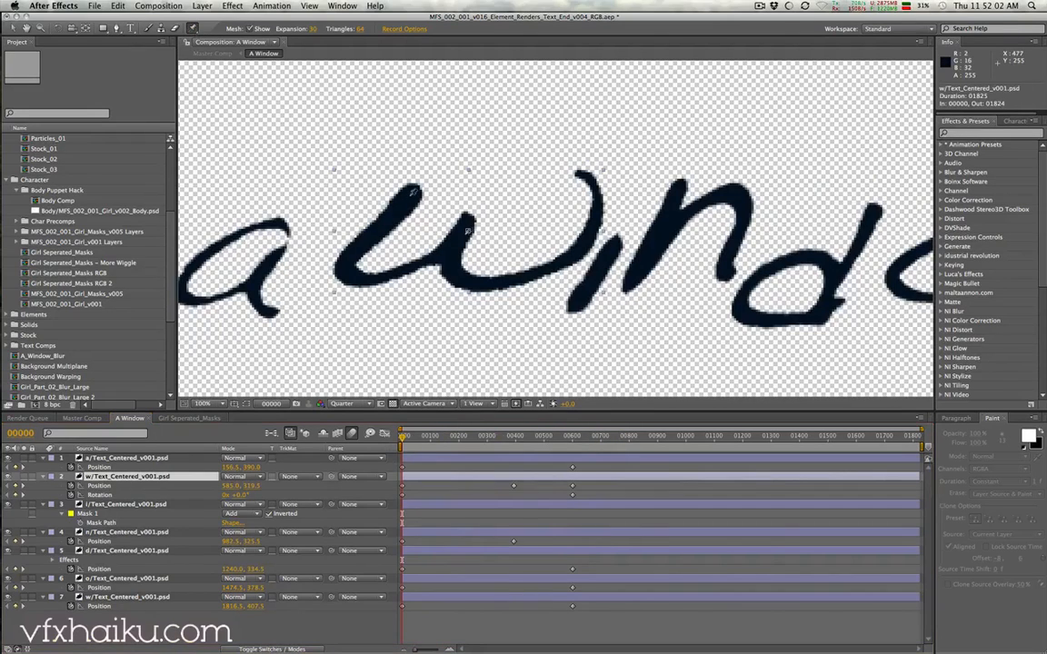
left_click(410, 196)
left_click(343, 265)
left_click(447, 252)
left_click(525, 276)
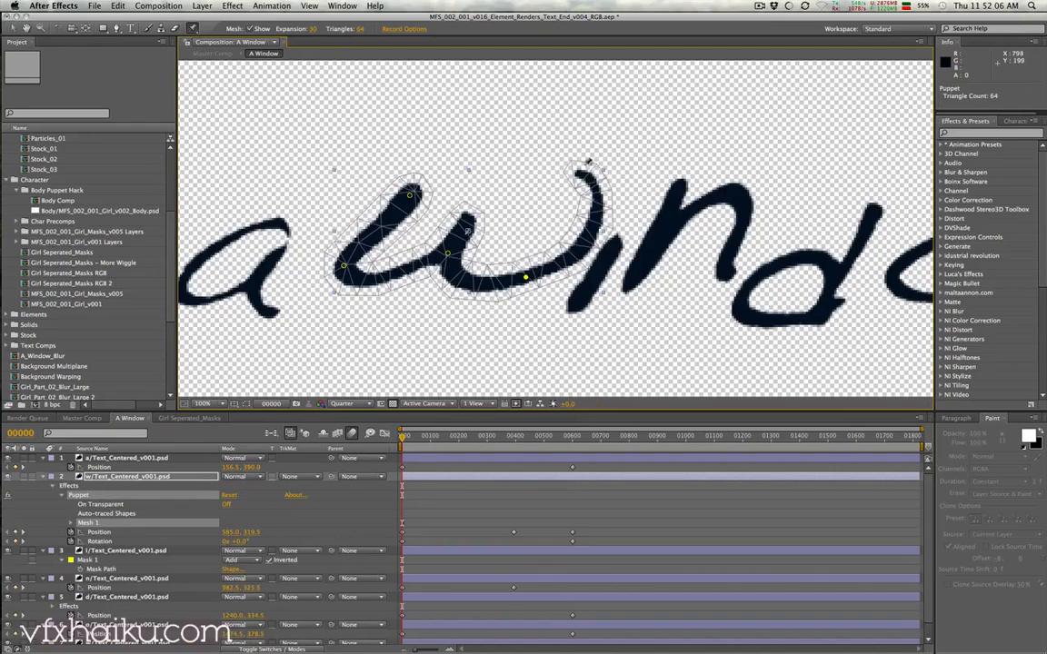
left_click(582, 175)
Preview the newly pinned w from the start, return to the first frame and select the w layer.
left_click_drag(405, 437, 468, 443)
key("Home")
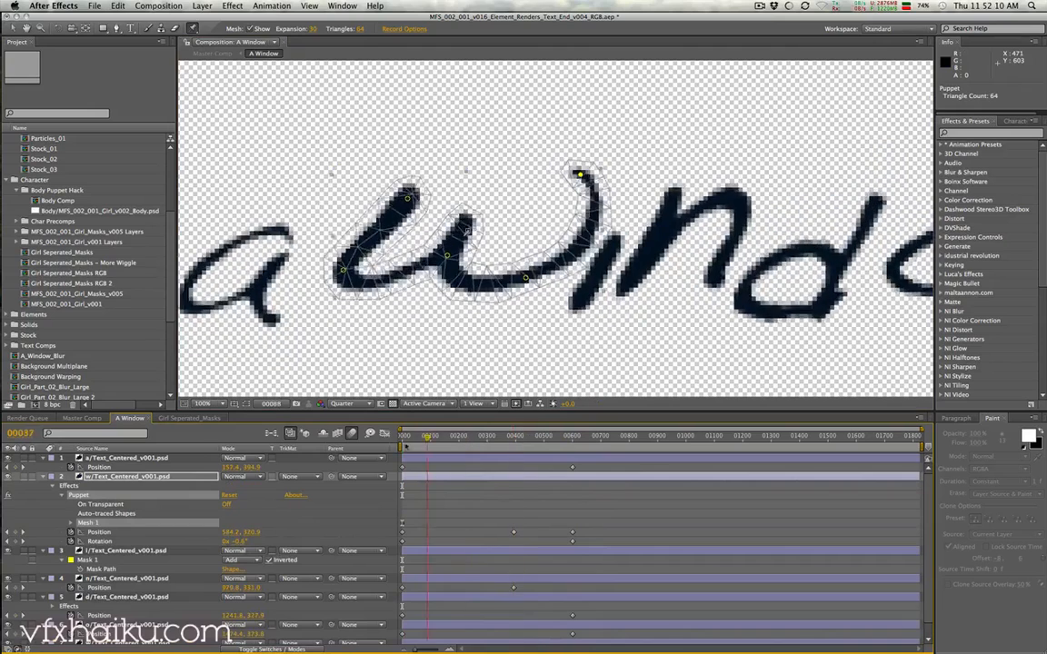
left_click(97, 478)
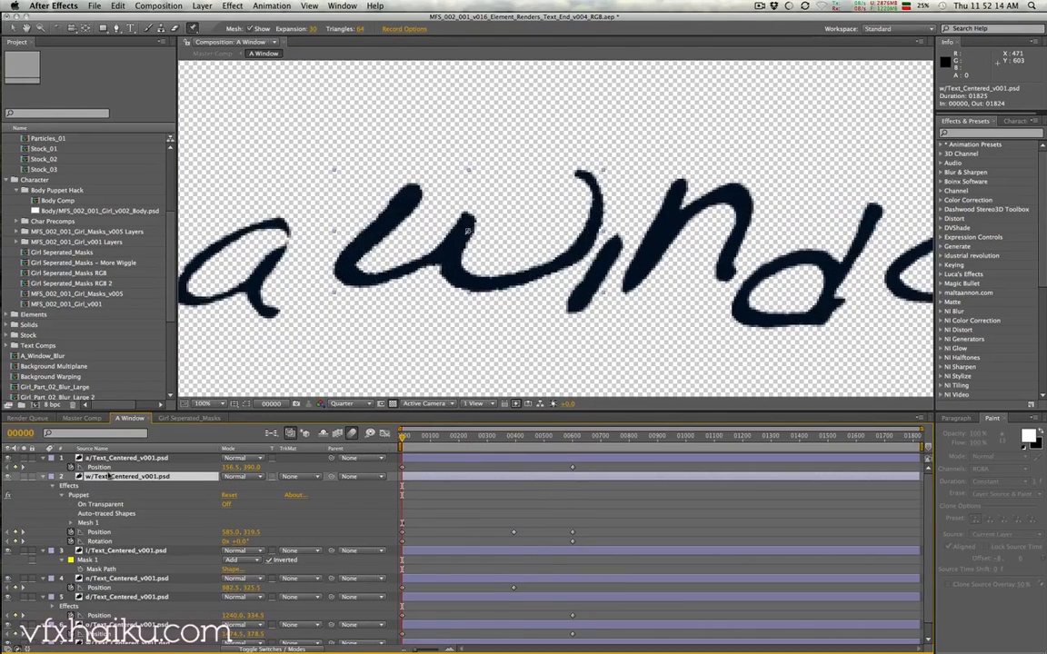
Show the first w layer's keyframed properties and delete the Position keyframes of all five puppet pins.
key("u")
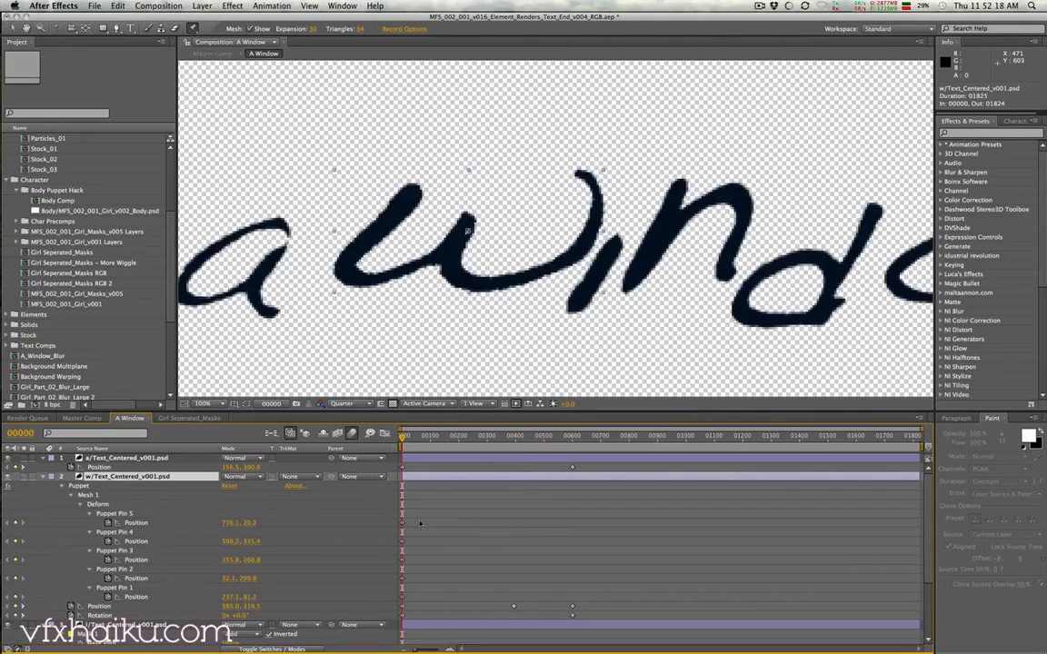
left_click_drag(421, 525, 367, 602)
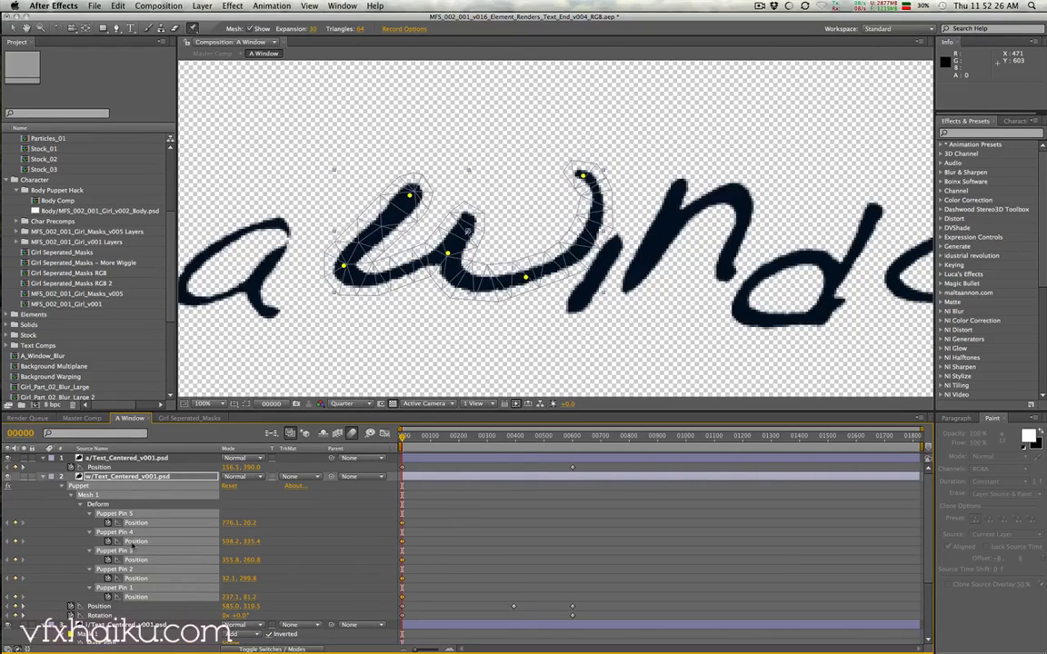
key("Delete")
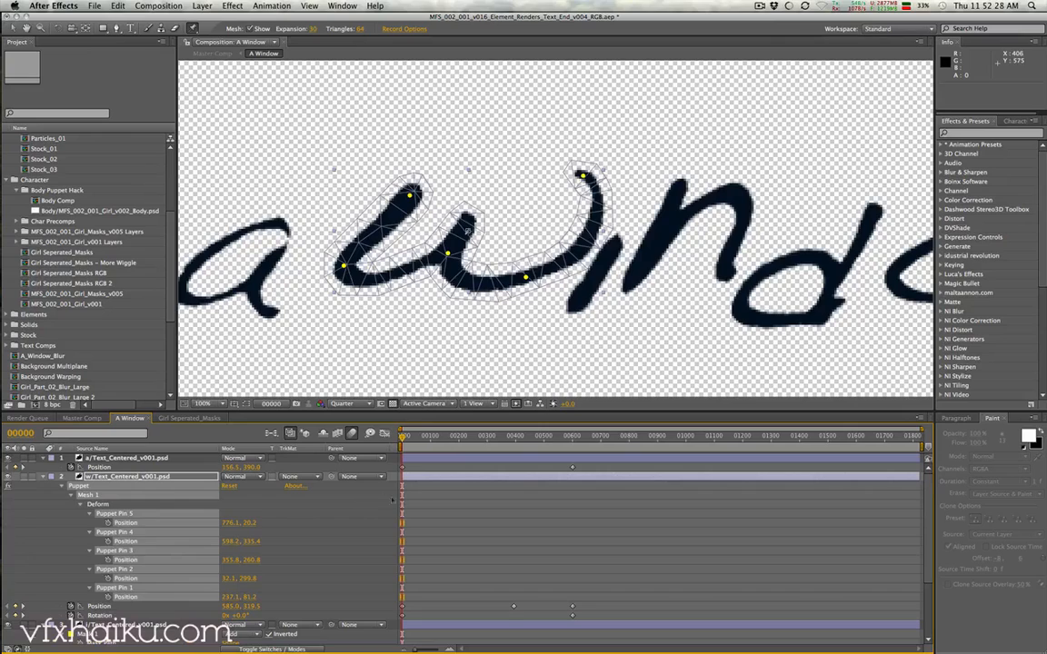
left_click(336, 514)
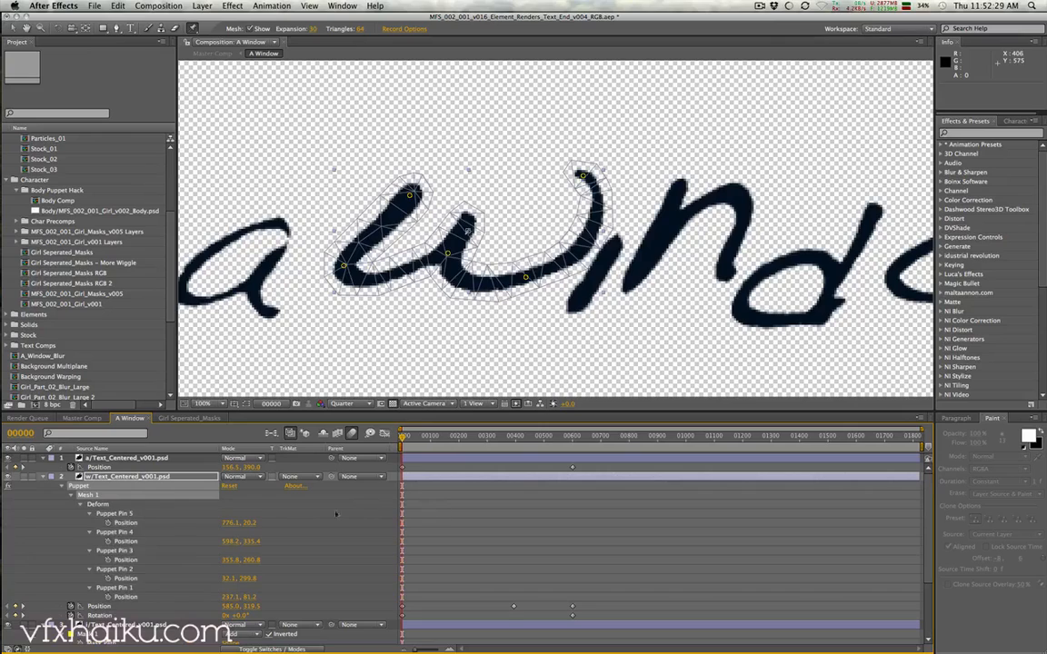
Add the expression wiggle(1,20) to Puppet Pin 5's Position on the w and scrub from frame 0 to frame 106 to check it.
left_click(107, 523, "alt")
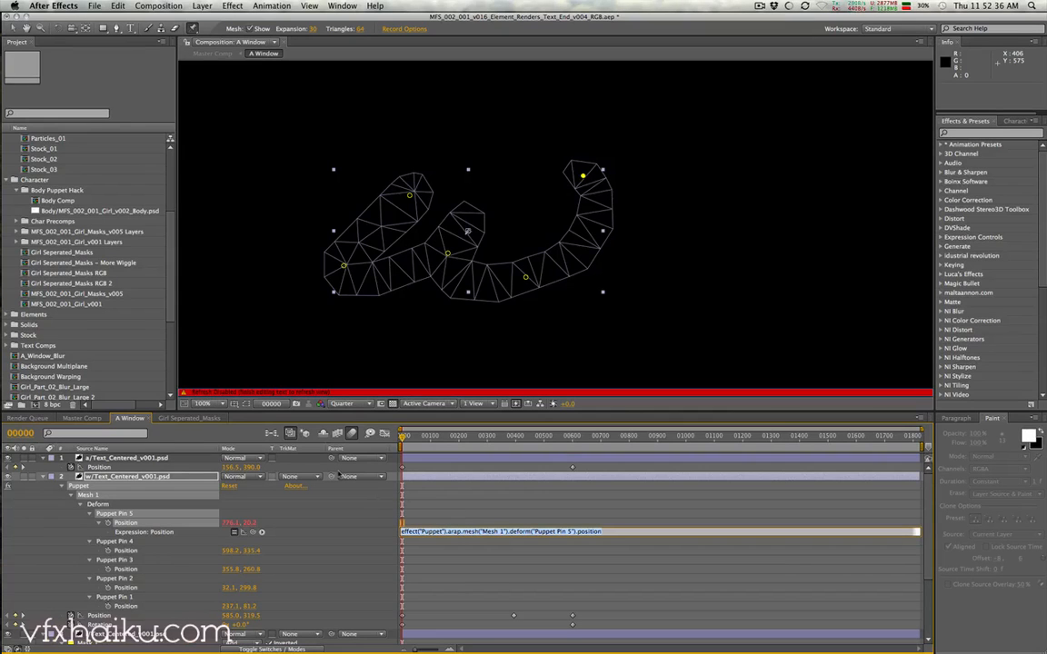
type("wiggle(1,20")
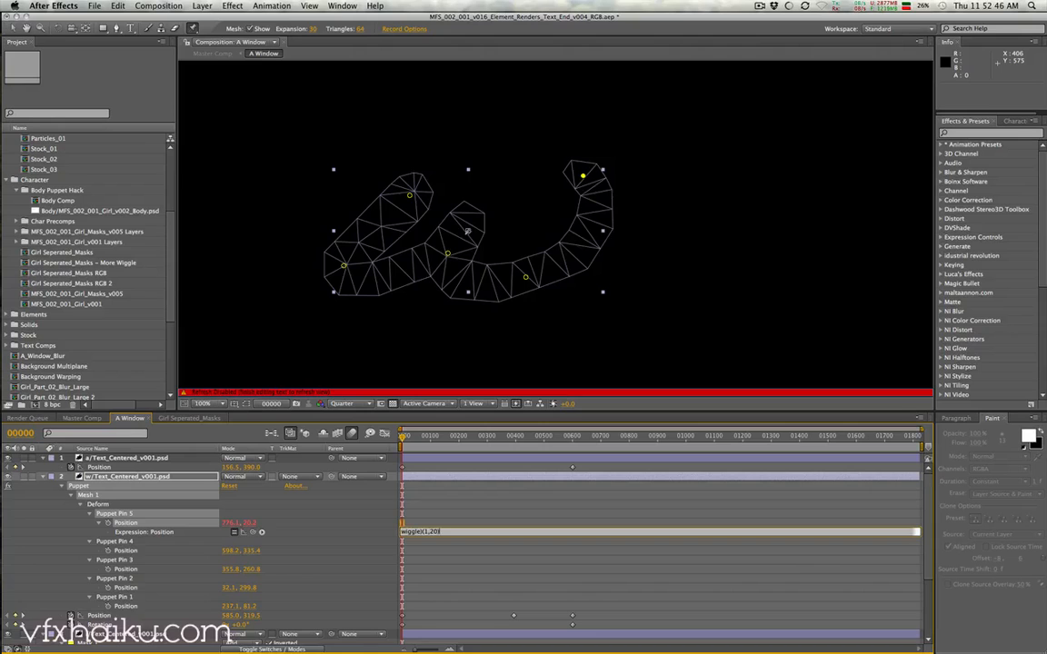
key("KP_Enter")
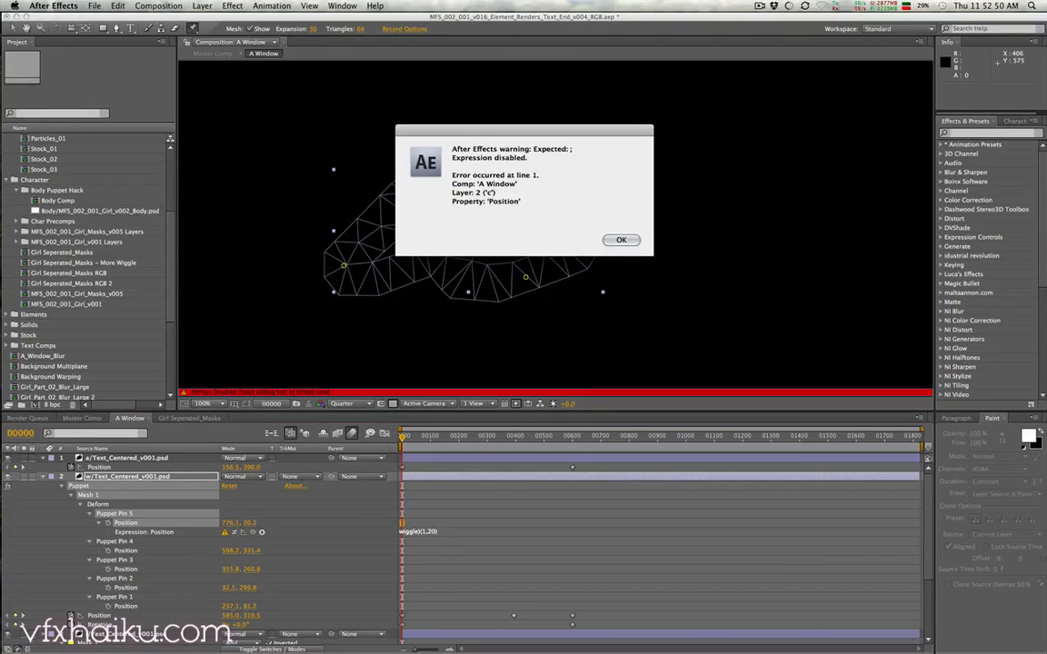
key("Return")
left_click(423, 533)
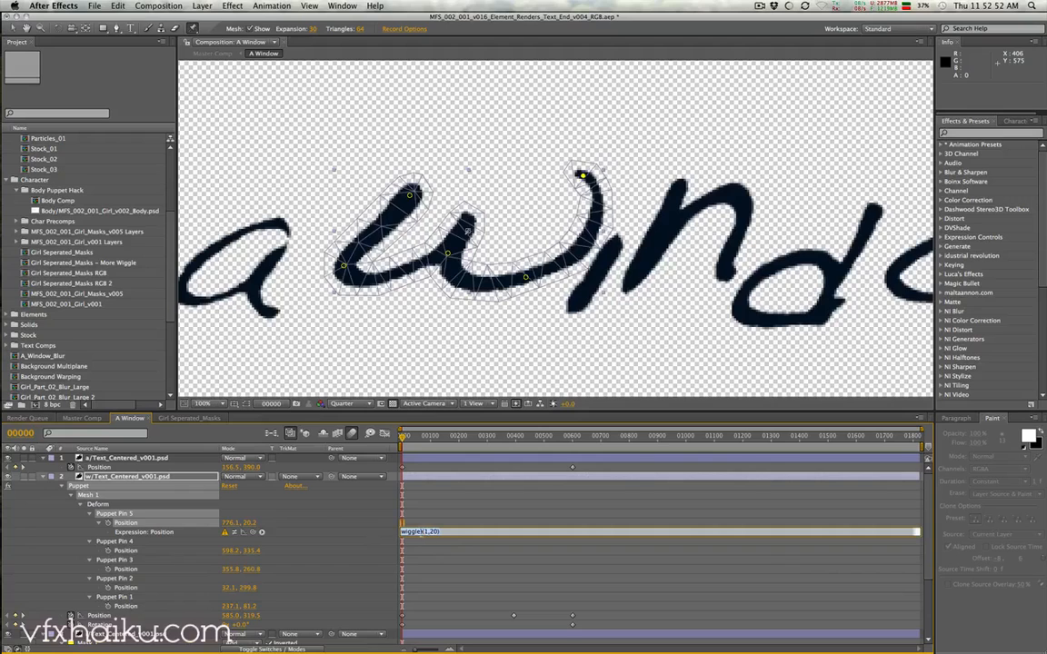
key("KP_Enter")
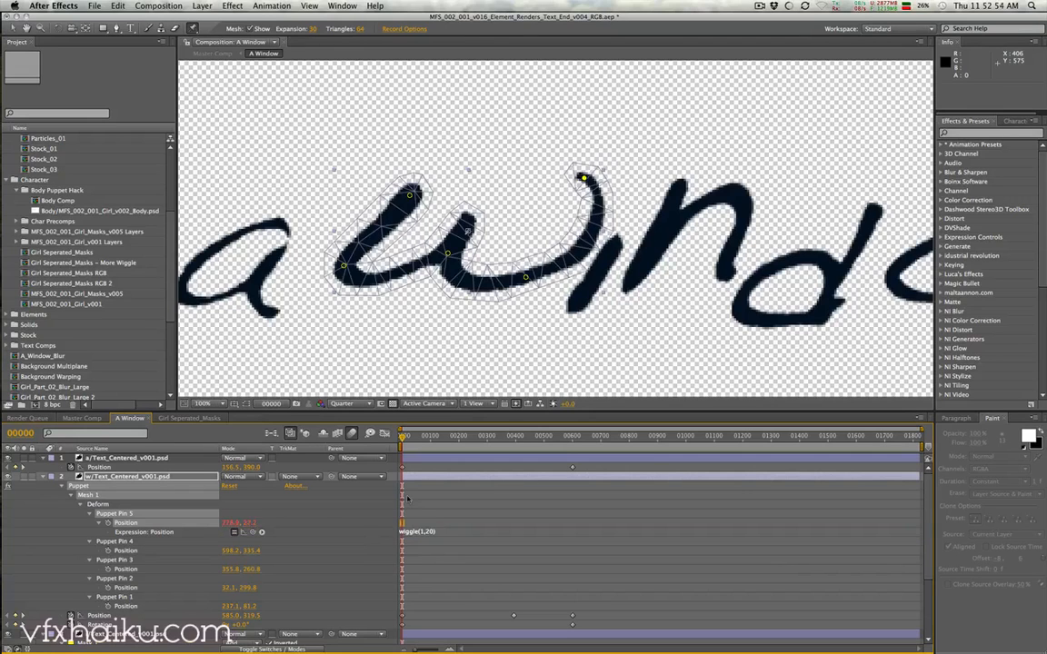
left_click_drag(402, 439, 432, 447)
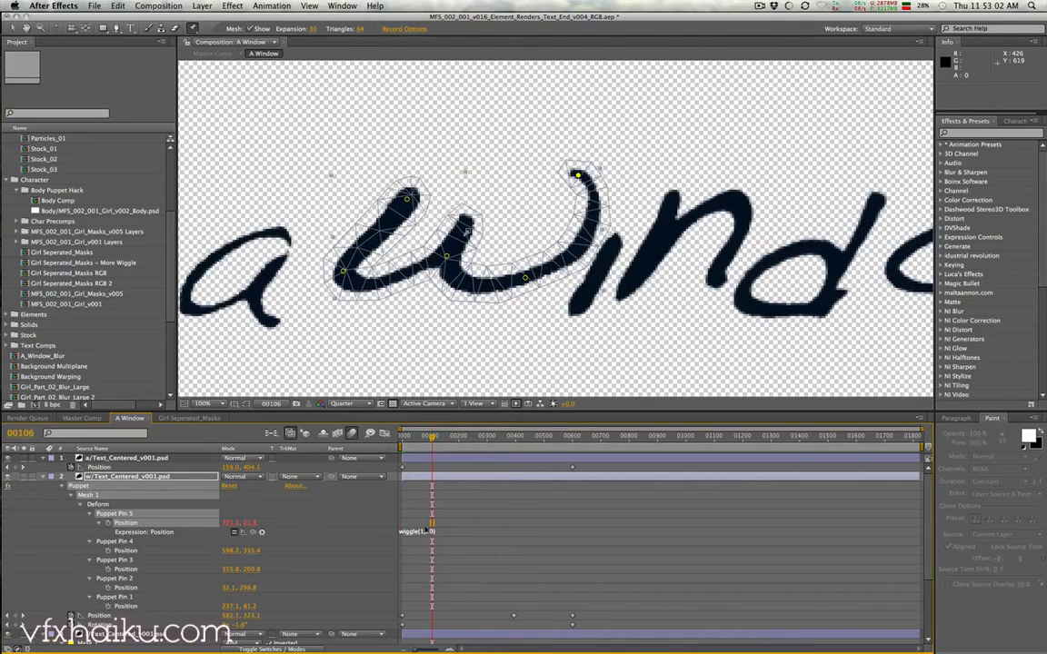
Copy Puppet Pin 5's wiggle(1,20) expression to the Position of Puppet Pins 4 and 3 on the w.
left_click(428, 532)
key("super+c")
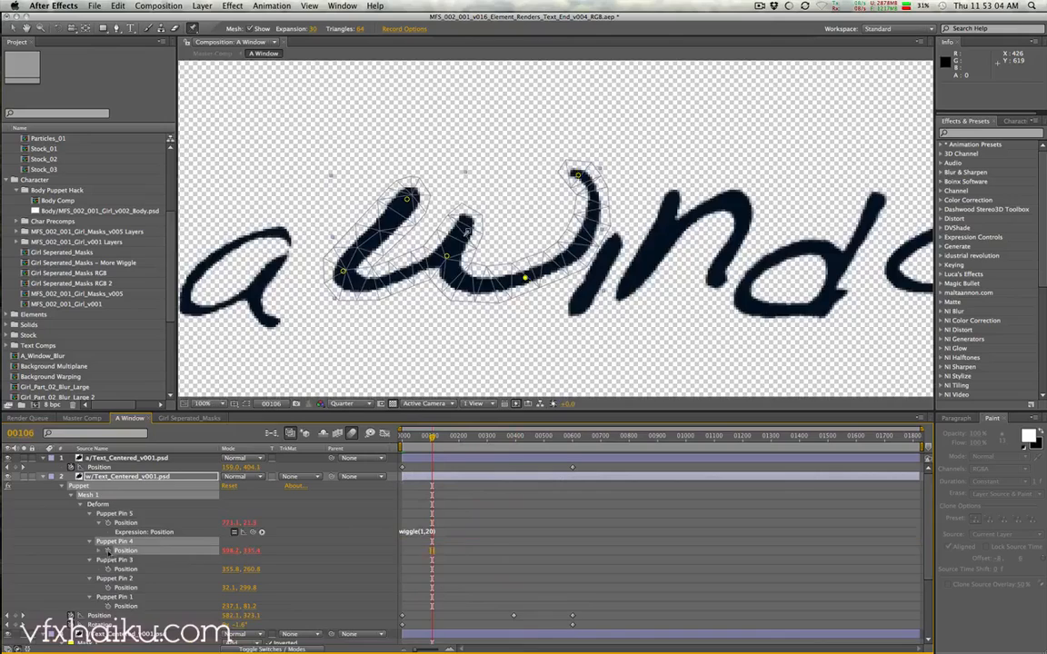
left_click(109, 551, "alt")
key("super+v")
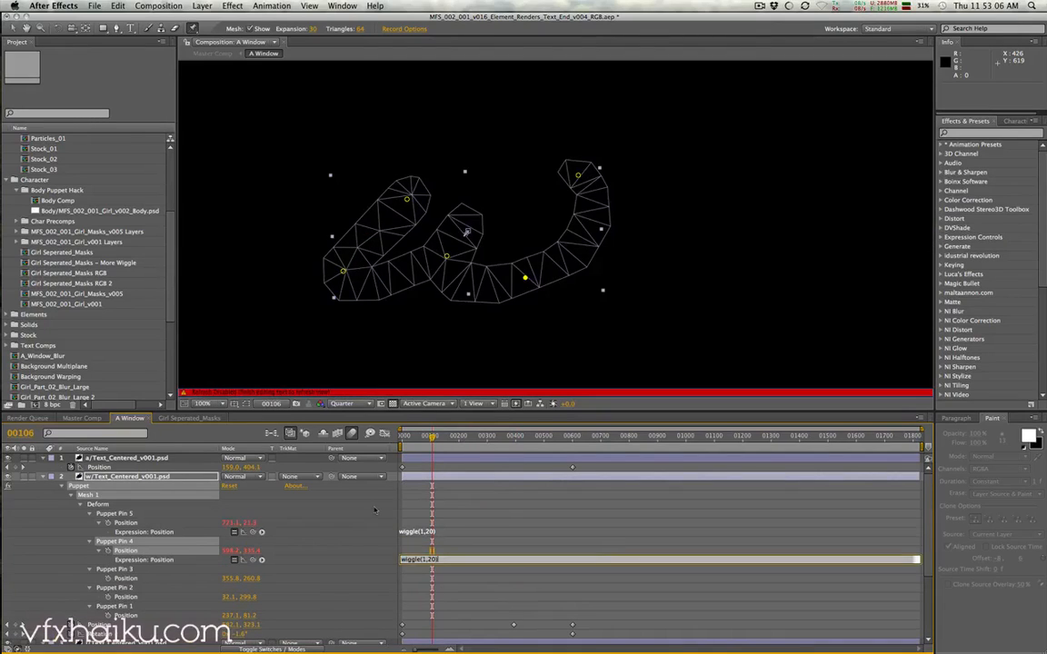
key("KP_Enter")
left_click(108, 578, "alt")
key("super+v")
key("KP_Enter")
Apply the copied wiggle(1,20) expression to the Position of Puppet Pins 2 and 1, and scrub to frame 459 to check the w's motion.
left_click(108, 606, "alt")
key("super+v")
key("KP_Enter")
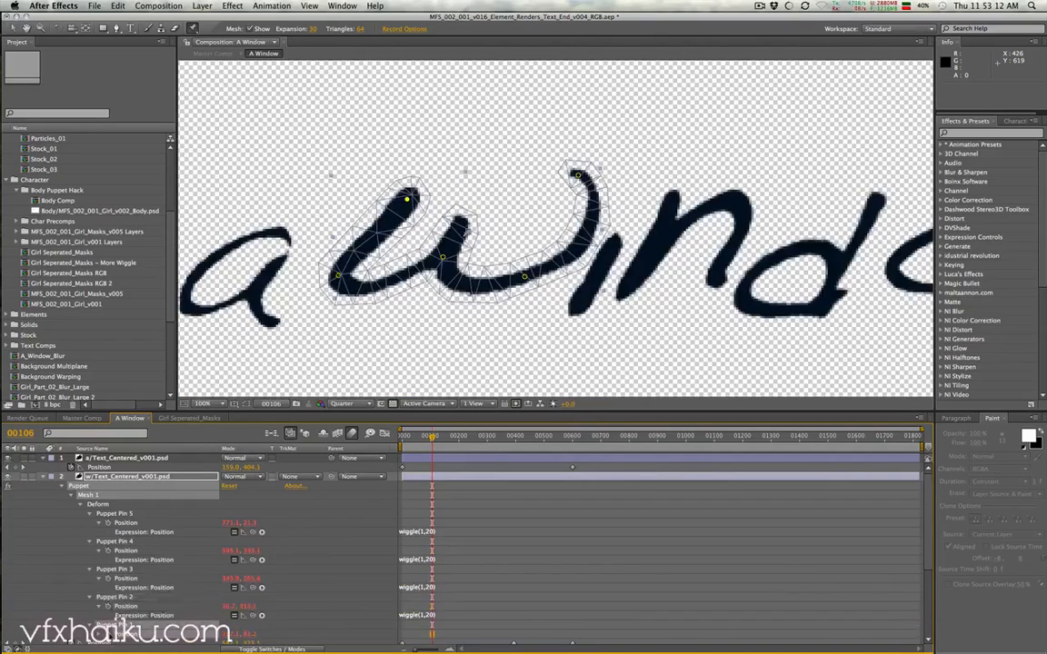
left_click(108, 634, "alt")
key("super+v")
key("KP_Enter")
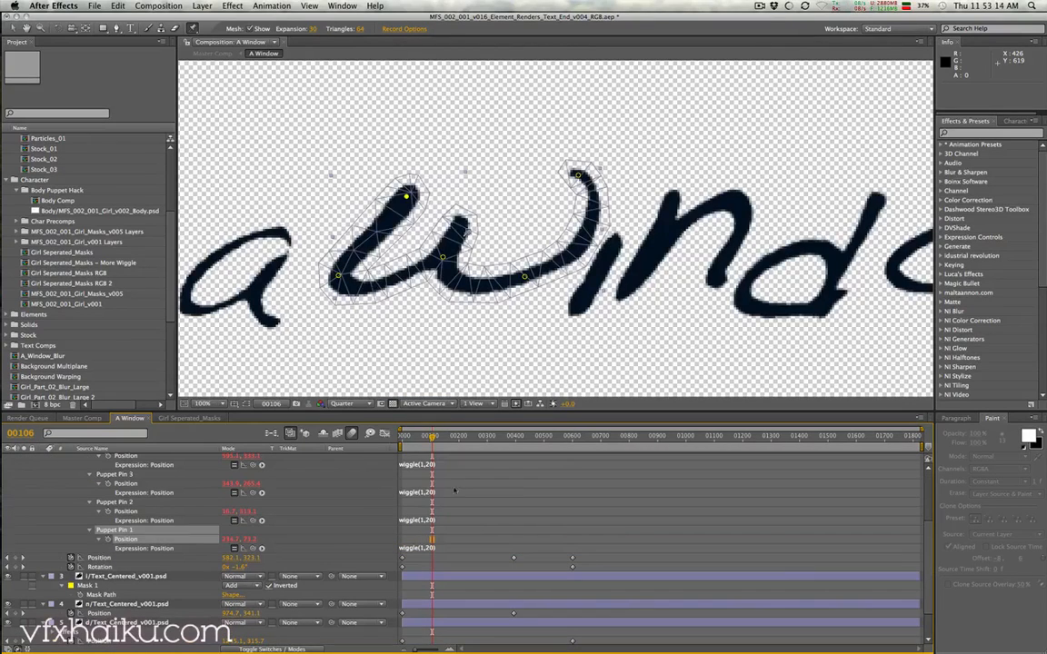
left_click(450, 489)
left_click_drag(405, 440, 533, 443)
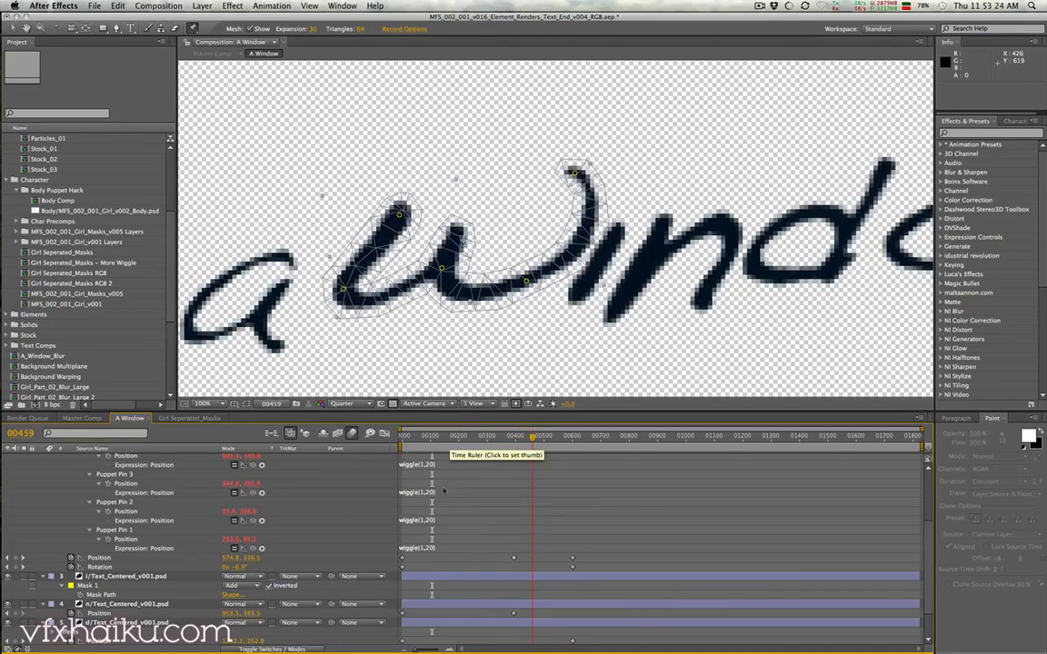
Reveal the n layer's puppet pin expressions and examine their differing wiggle values while scrubbing the timeline.
scroll(443, 518, "up", 3)
key("super+p")
scroll(453, 551, "down", 4)
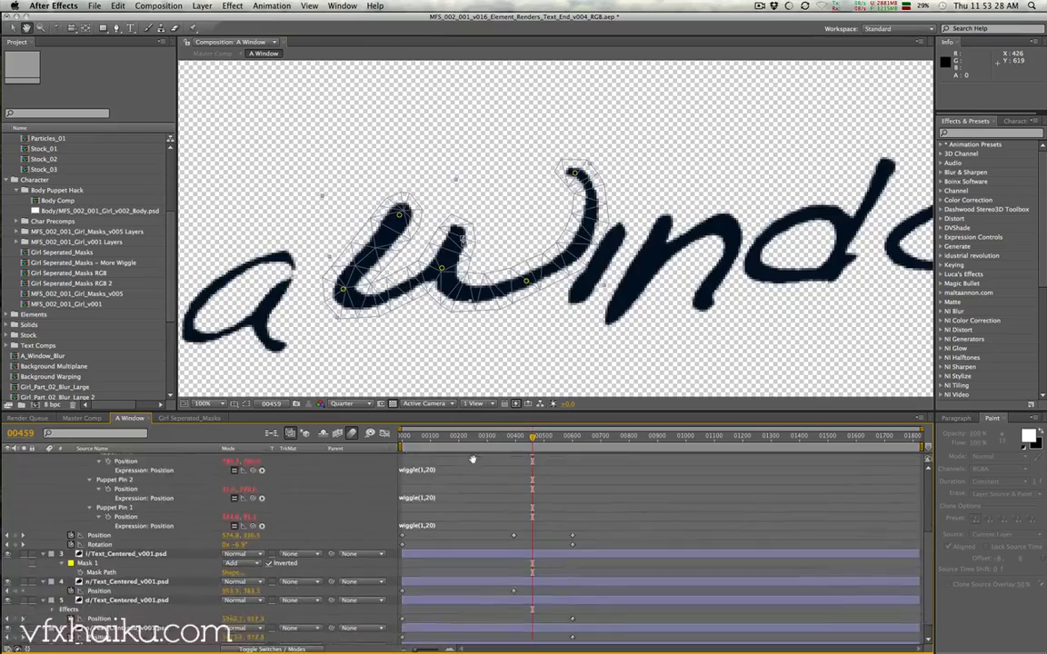
key("super+p")
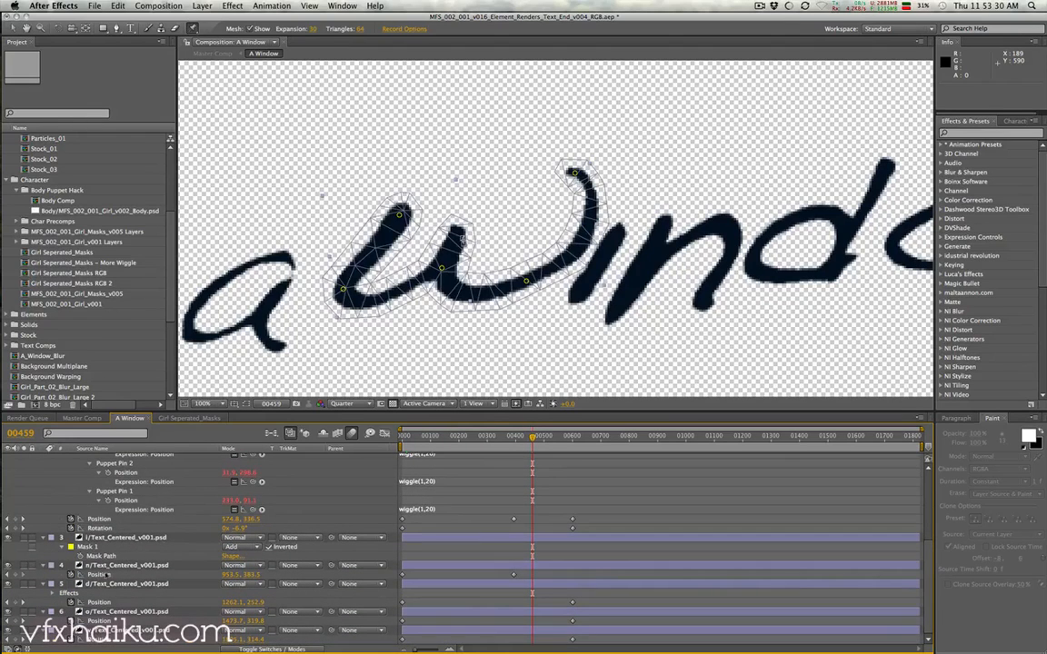
left_click(111, 566)
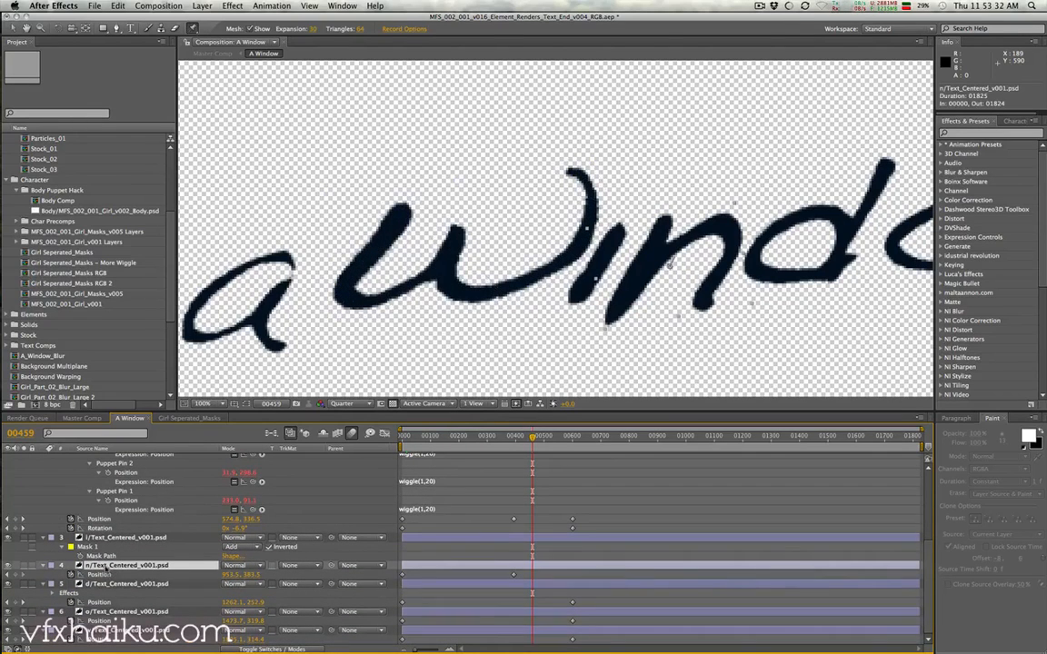
key("e")
key("e")
left_click(90, 585)
key("v")
scroll(148, 596, "down", 5)
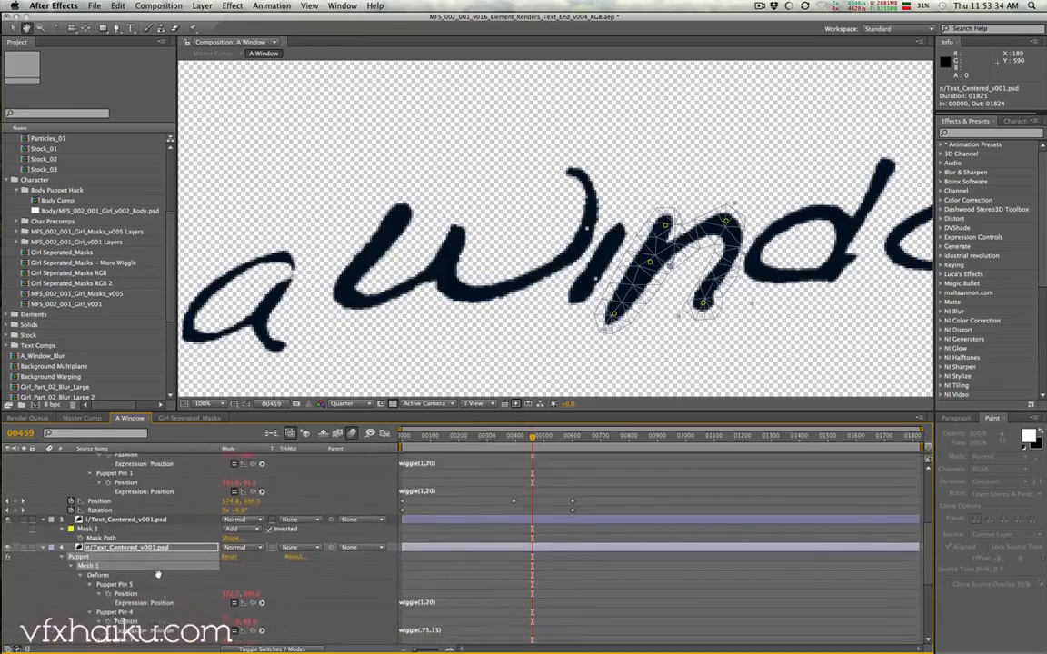
key("ctrl+p")
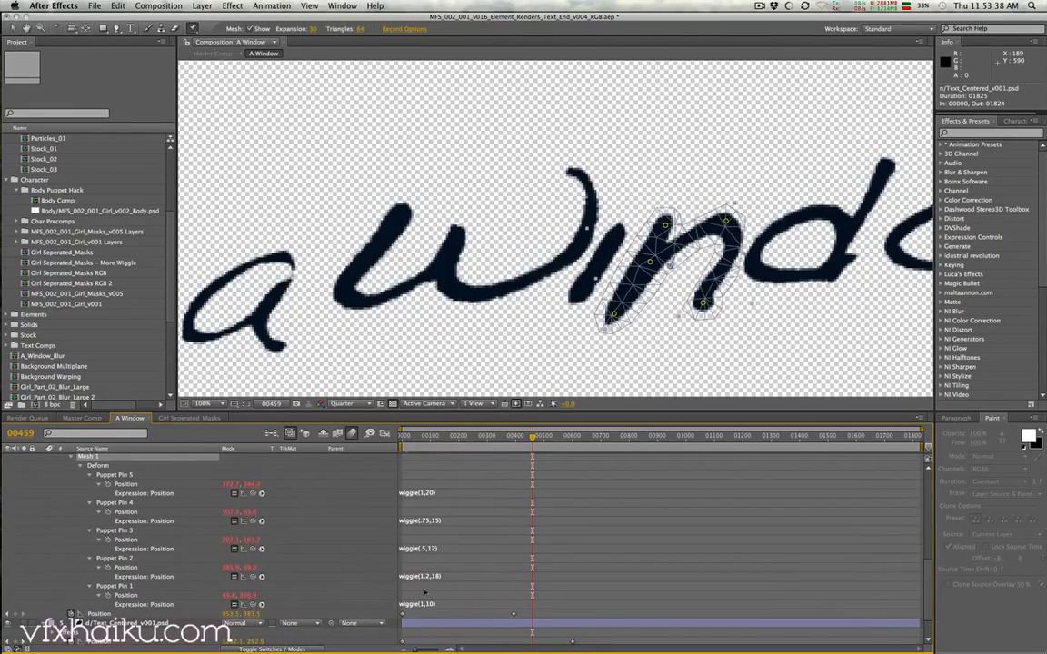
left_click_drag(428, 443, 487, 444)
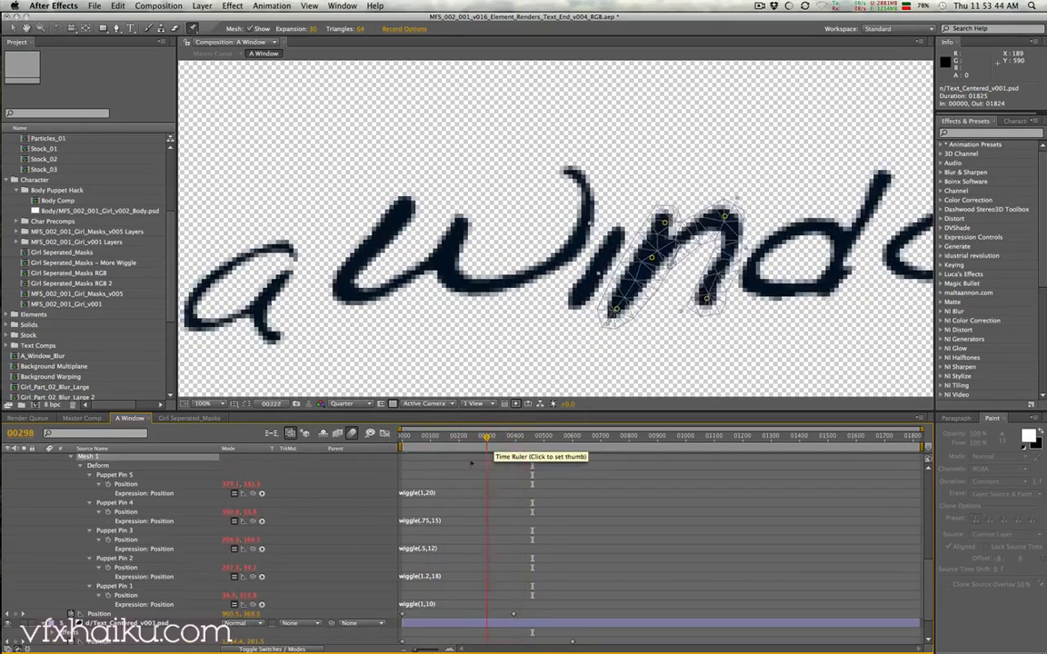
left_click(444, 476)
Return to the w layer's pins, scrub to frame 140 and change Puppet Pin 4's Position expression to wiggle(1,40).
scroll(448, 479, "down", 3)
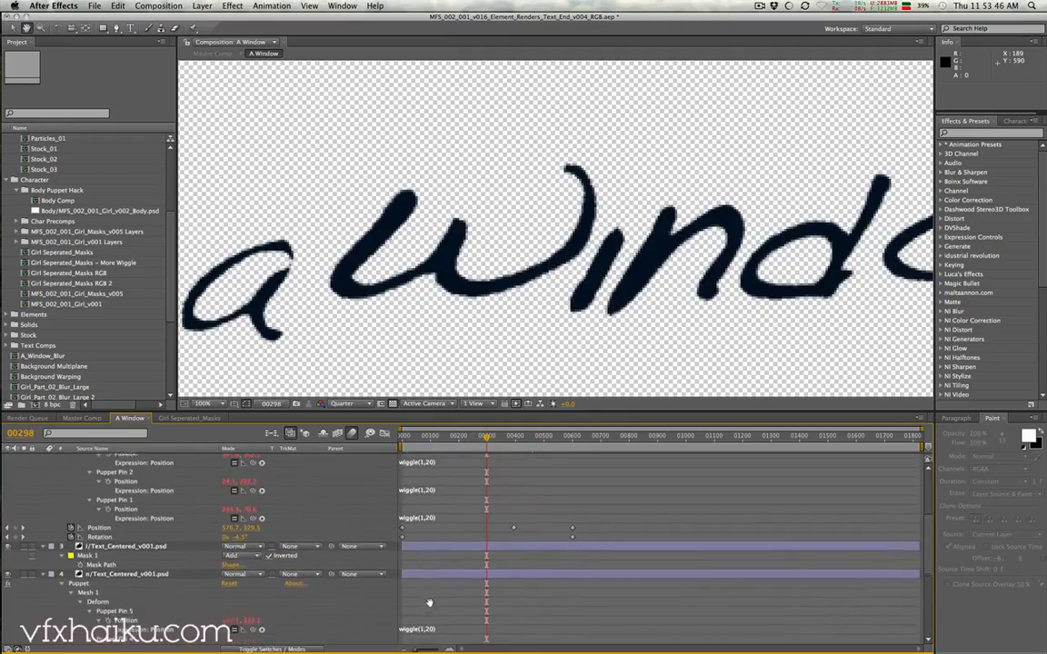
scroll(450, 483, "down", 5)
key("ctrl+p")
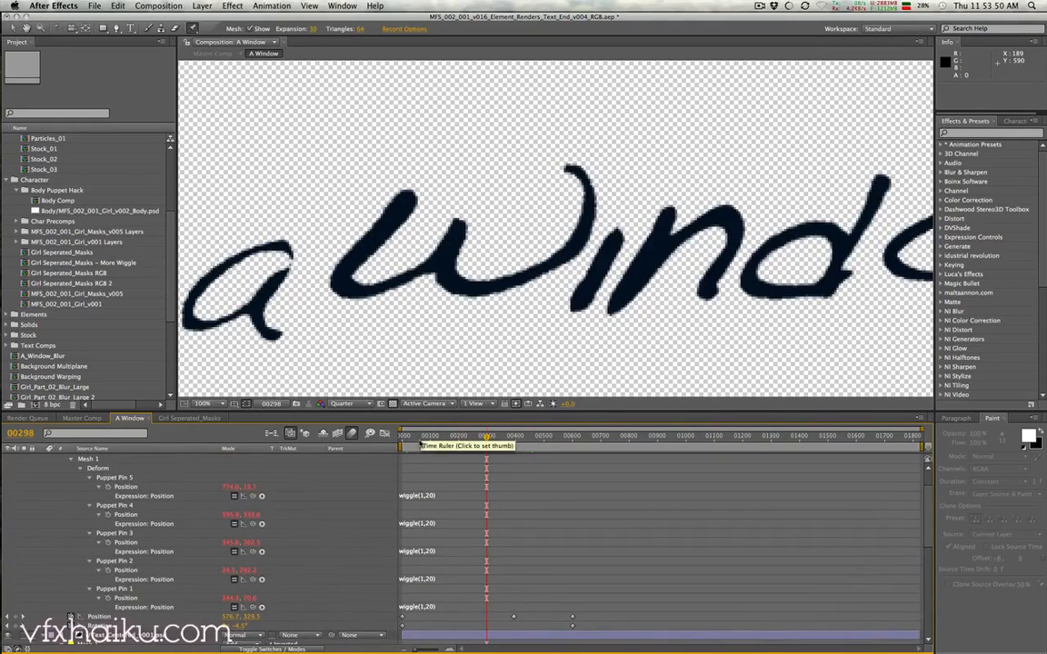
left_click_drag(407, 442, 422, 441)
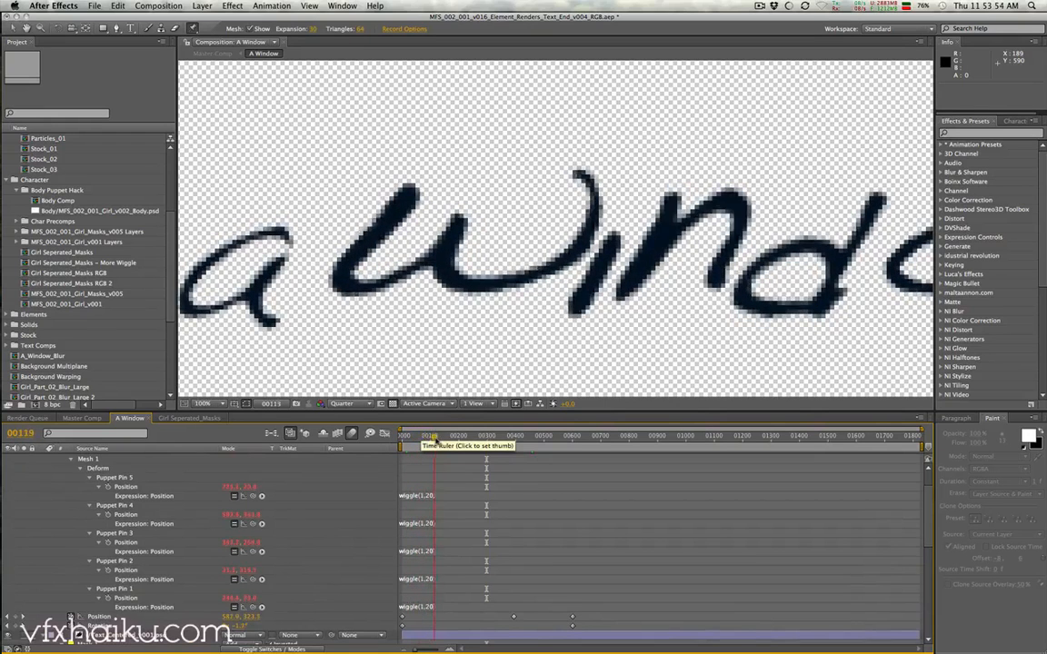
left_click(428, 524)
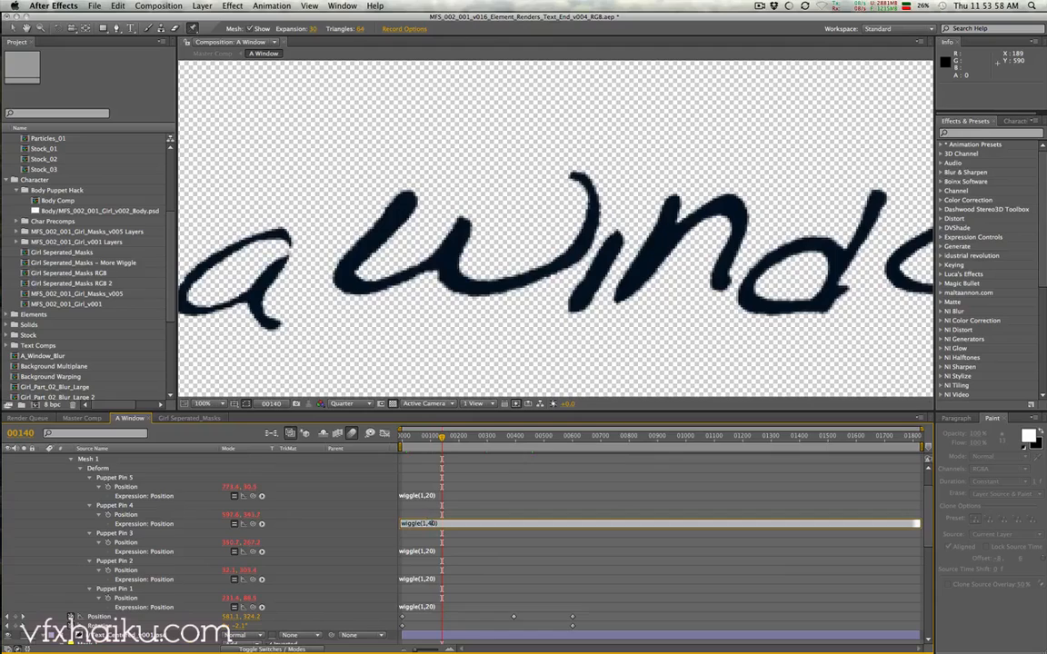
key("KP_Enter")
Change Puppet Pin 2's Position expression on the w to wiggle(1,50) and scrub the timeline to check the motion.
left_click(429, 579)
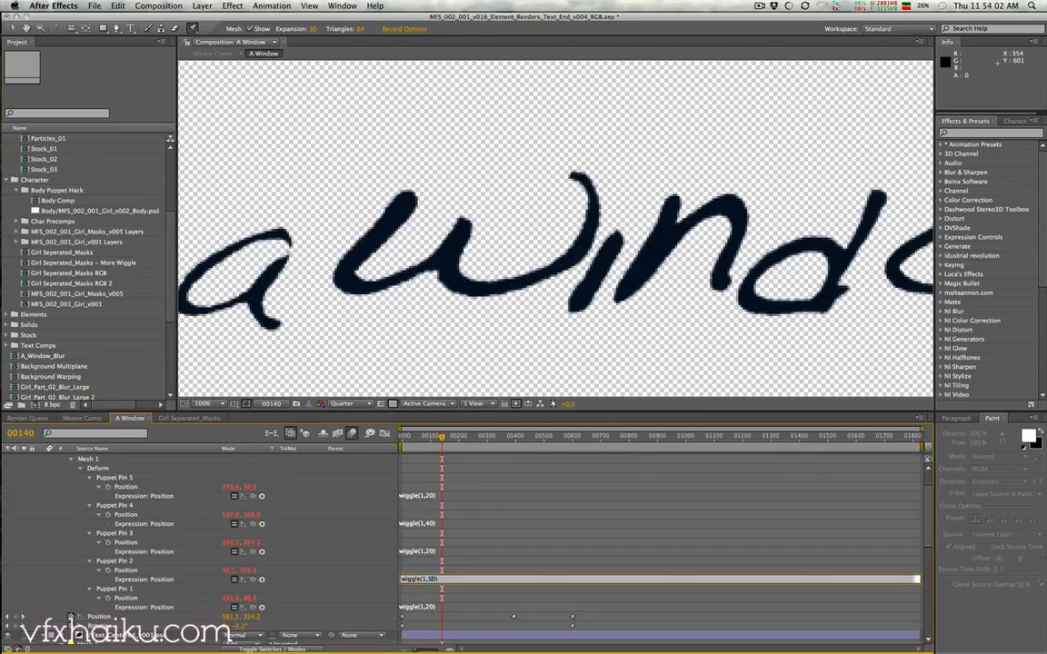
key("KP_Enter")
key("space")
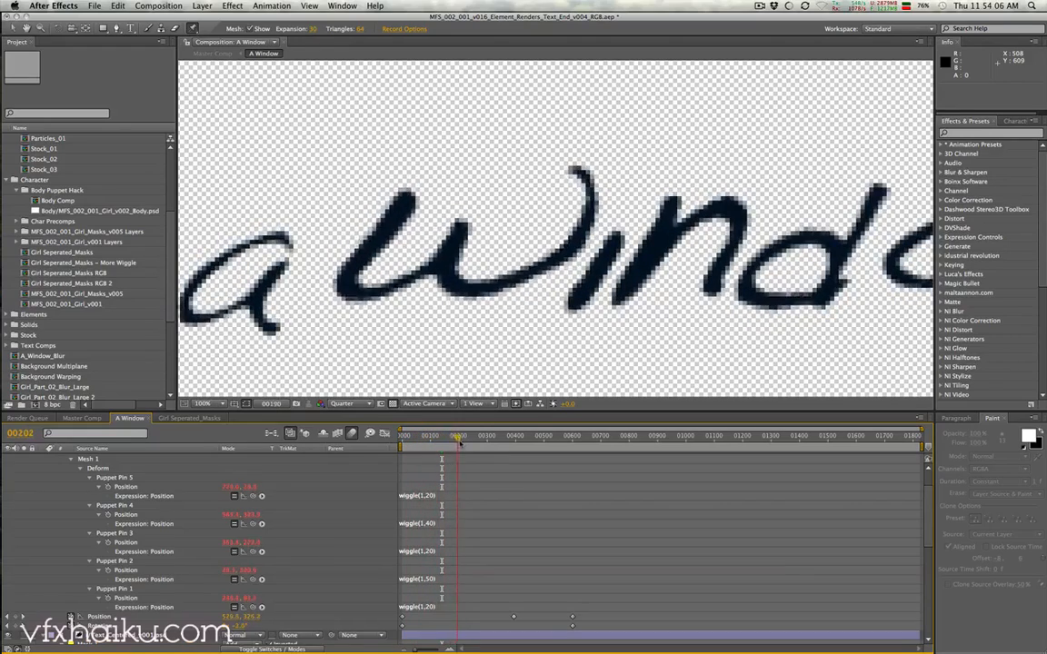
left_click_drag(485, 446, 416, 454)
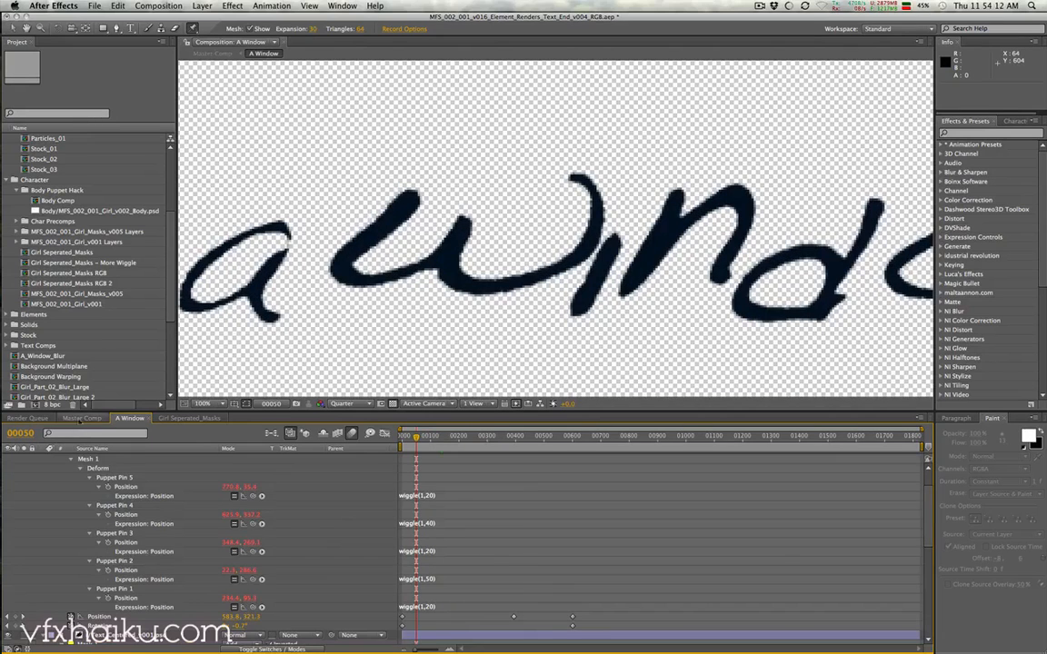
Look at the Master Comp, switch to the Girl Seperated_Masks composition and scrub through the character's animation.
left_click(80, 418)
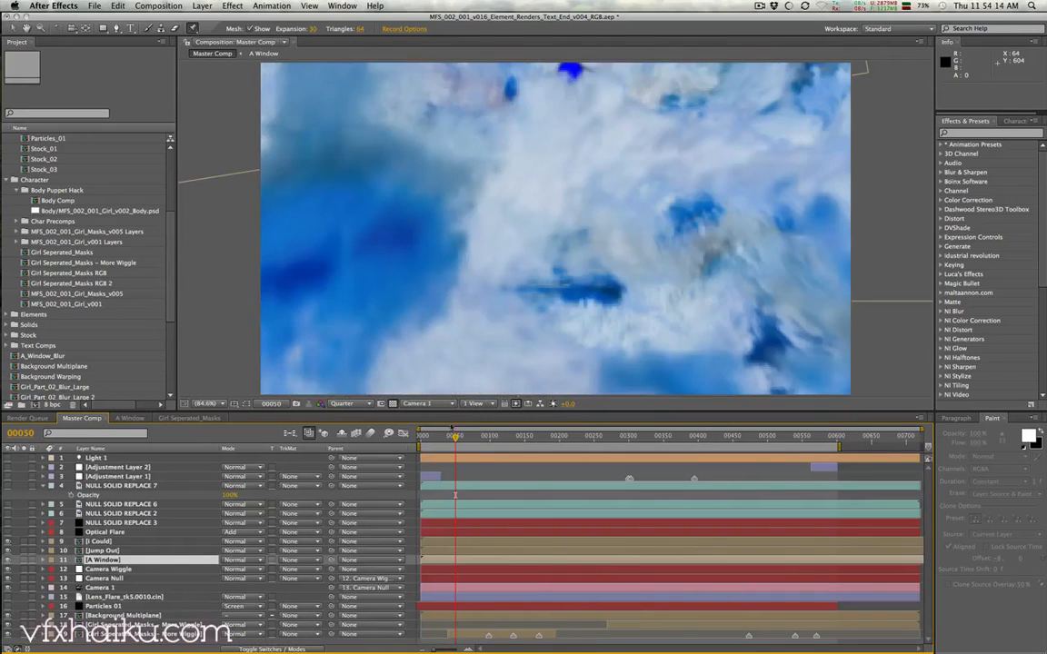
left_click(751, 440)
left_click(189, 418)
left_click_drag(533, 437, 797, 436)
left_click_drag(545, 437, 596, 447)
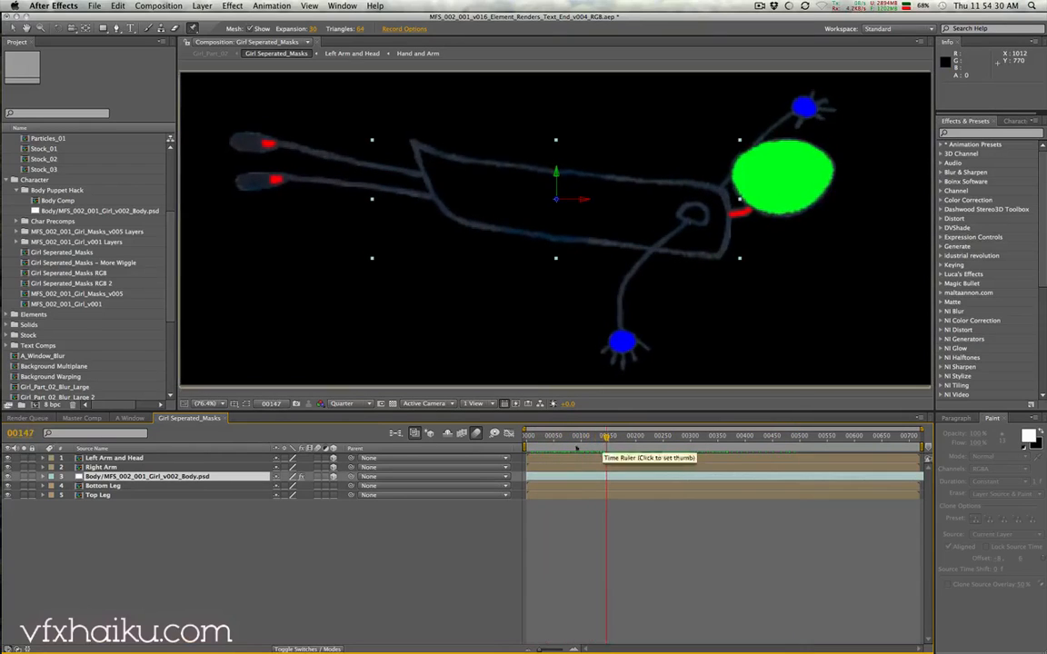
Reveal the Body layer's Puppet effect with the Position expressions of its pins and show its mesh.
key("super+shift+a")
left_click(113, 476)
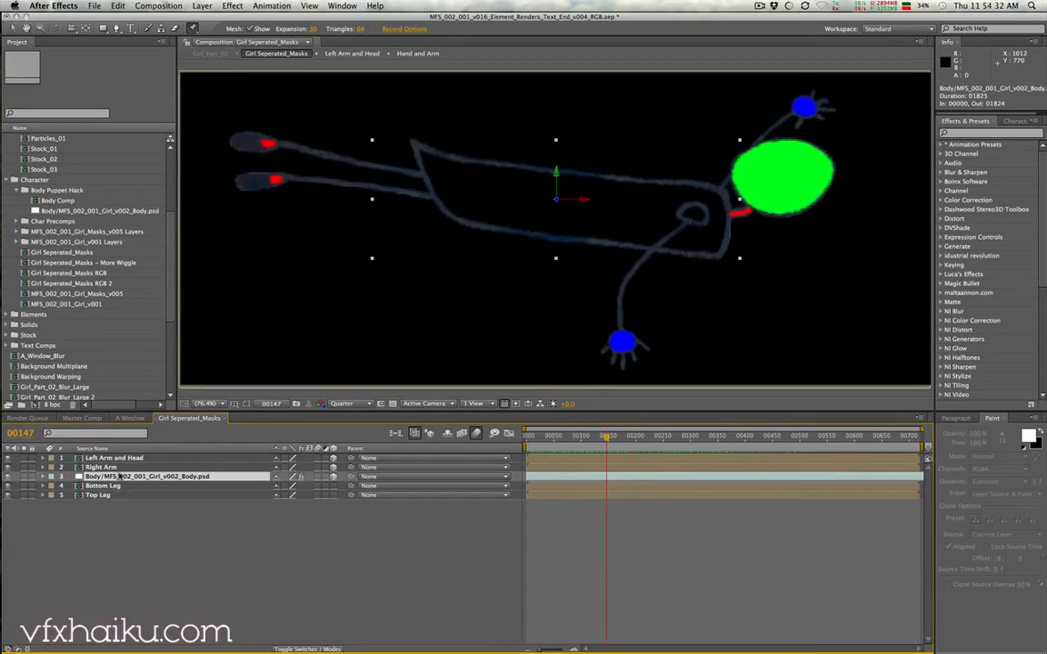
key("e")
key("e")
left_click(89, 495)
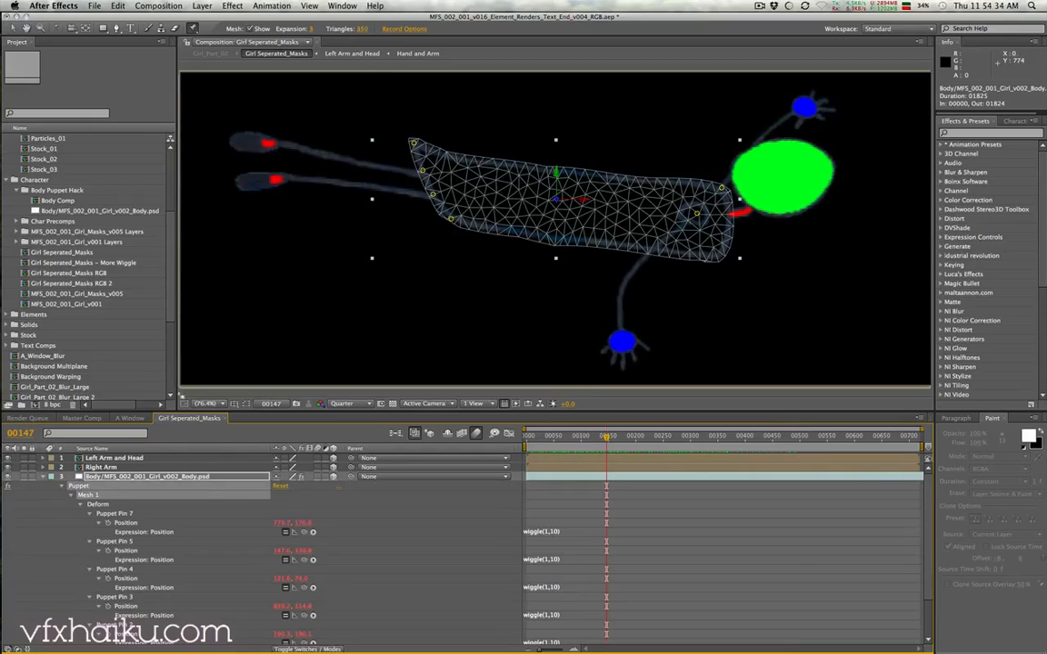
View the girl's body mesh at 100% and scrub the timeline to examine how its wiggling pins move.
key("slash")
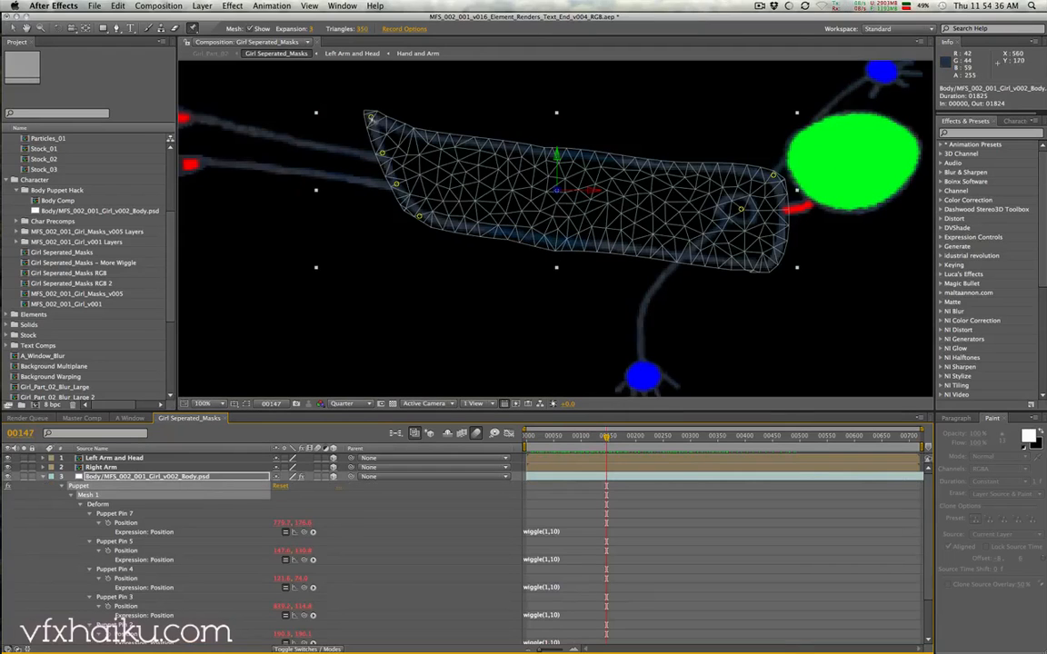
key("super+s")
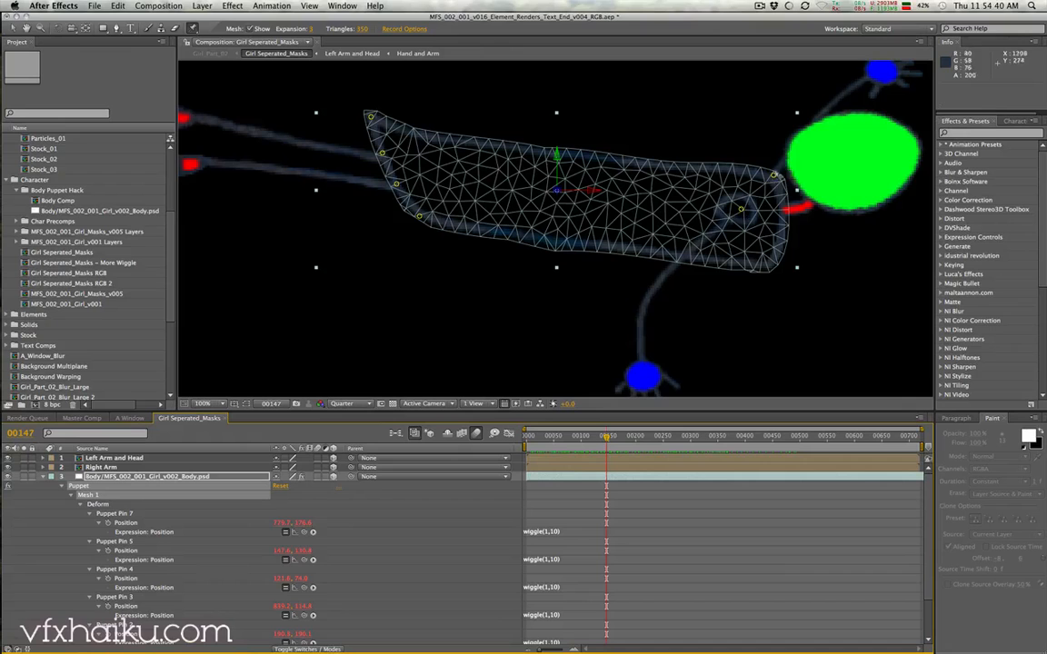
left_click_drag(539, 440, 738, 445)
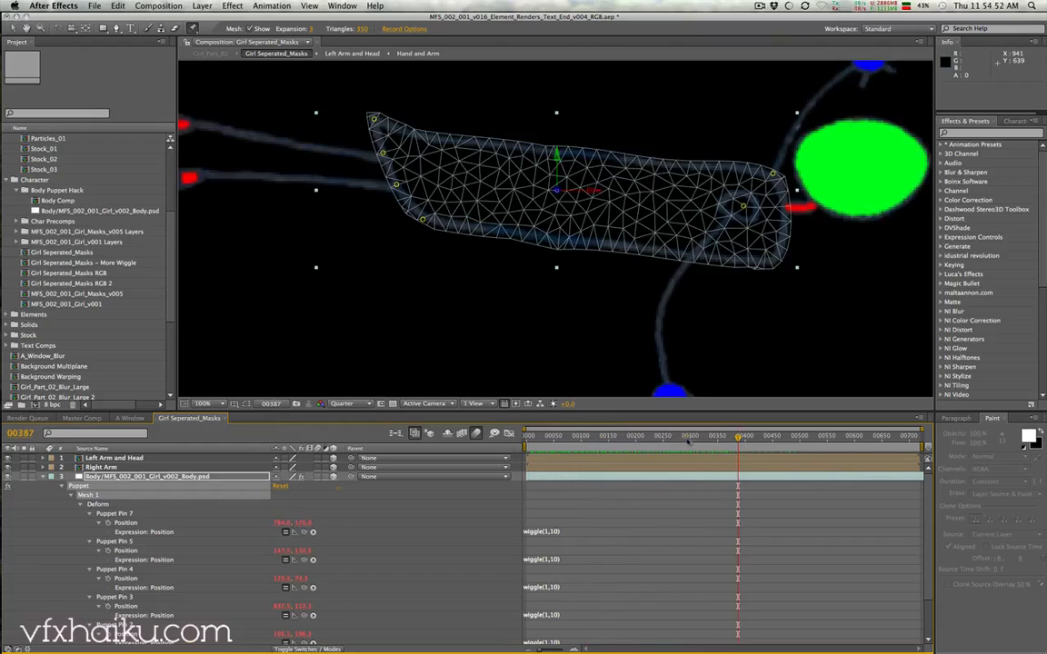
left_click_drag(714, 444, 626, 474)
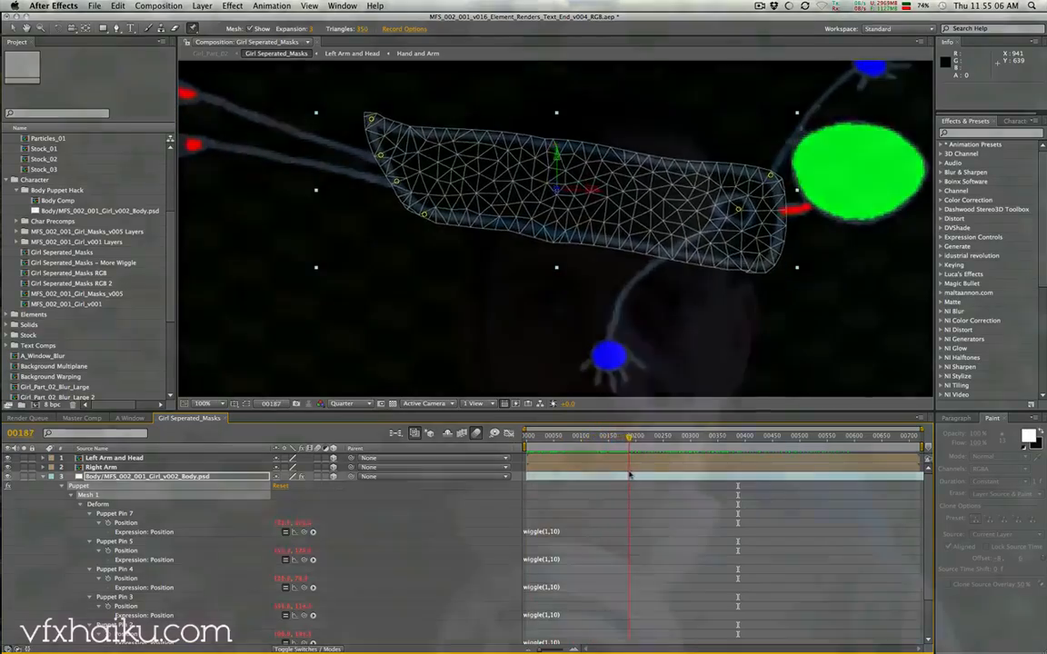